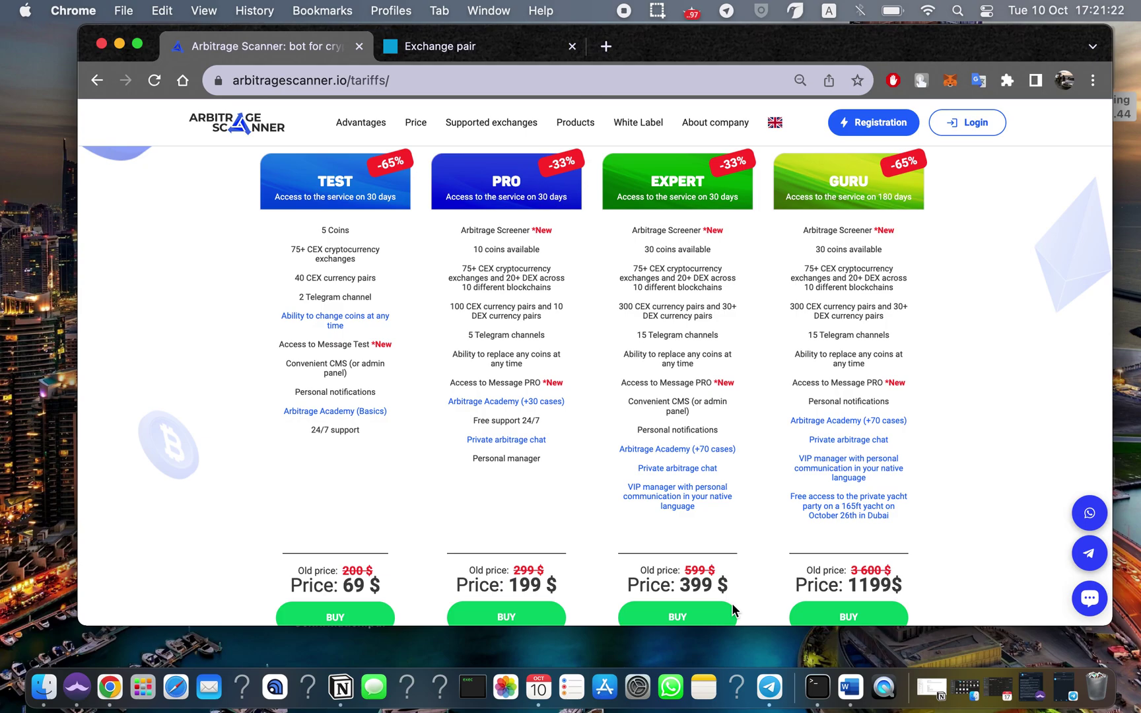
# Look over the tariff plans, then return to the still-empty Exchange pair page
pyautogui.click(475, 53)
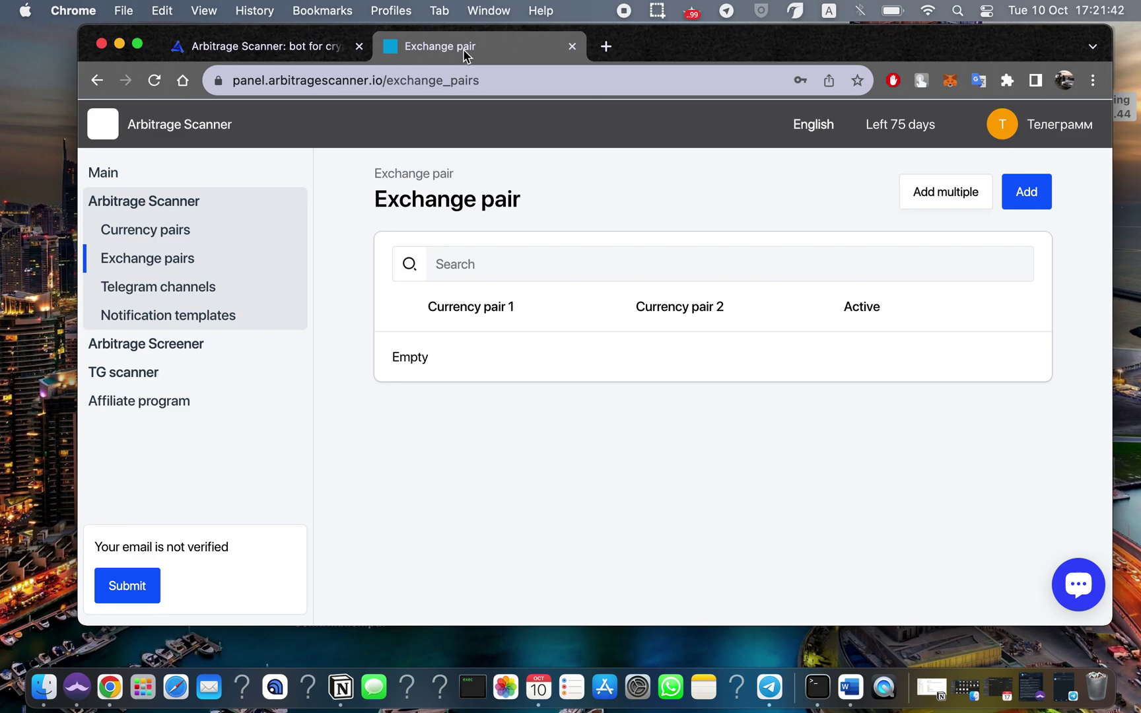
pyautogui.click(259, 49)
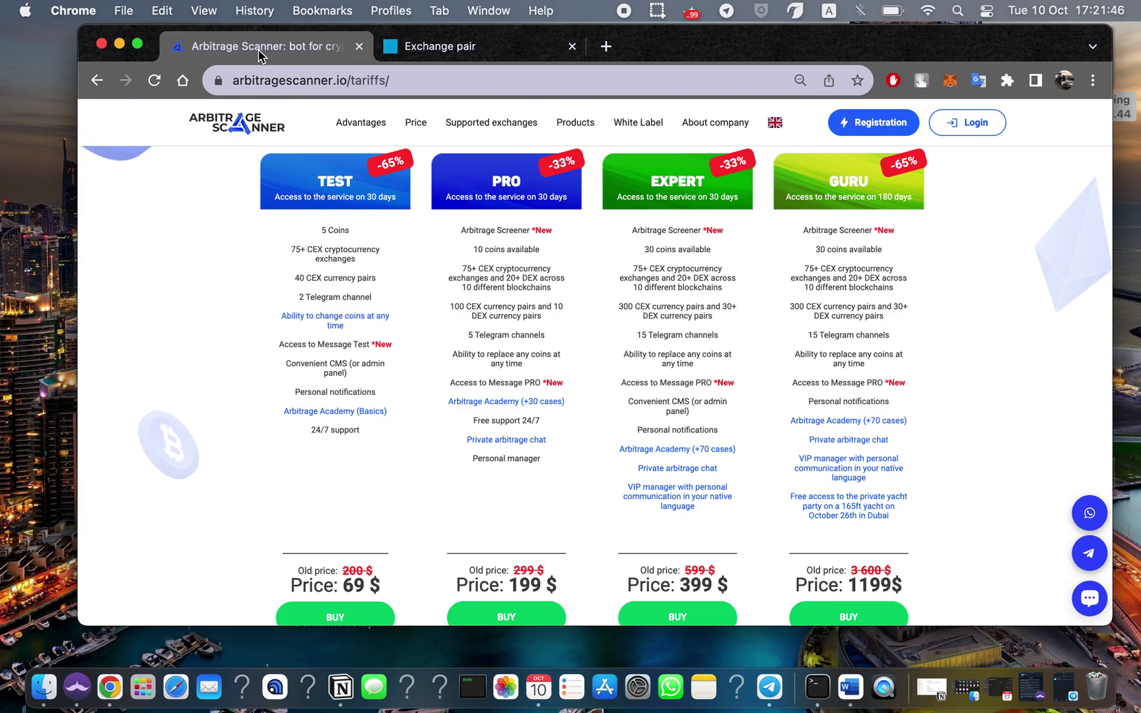
pyautogui.scroll(3, 191, 307)
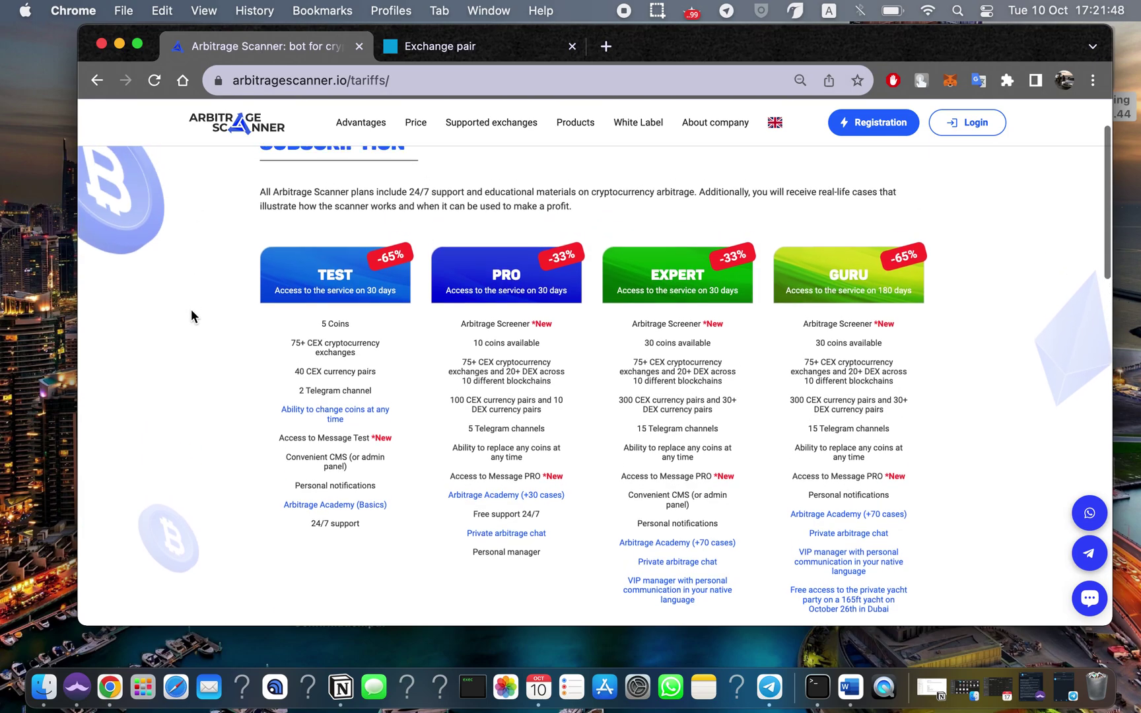
pyautogui.scroll(-4, 191, 309)
pyautogui.scroll(1, 191, 310)
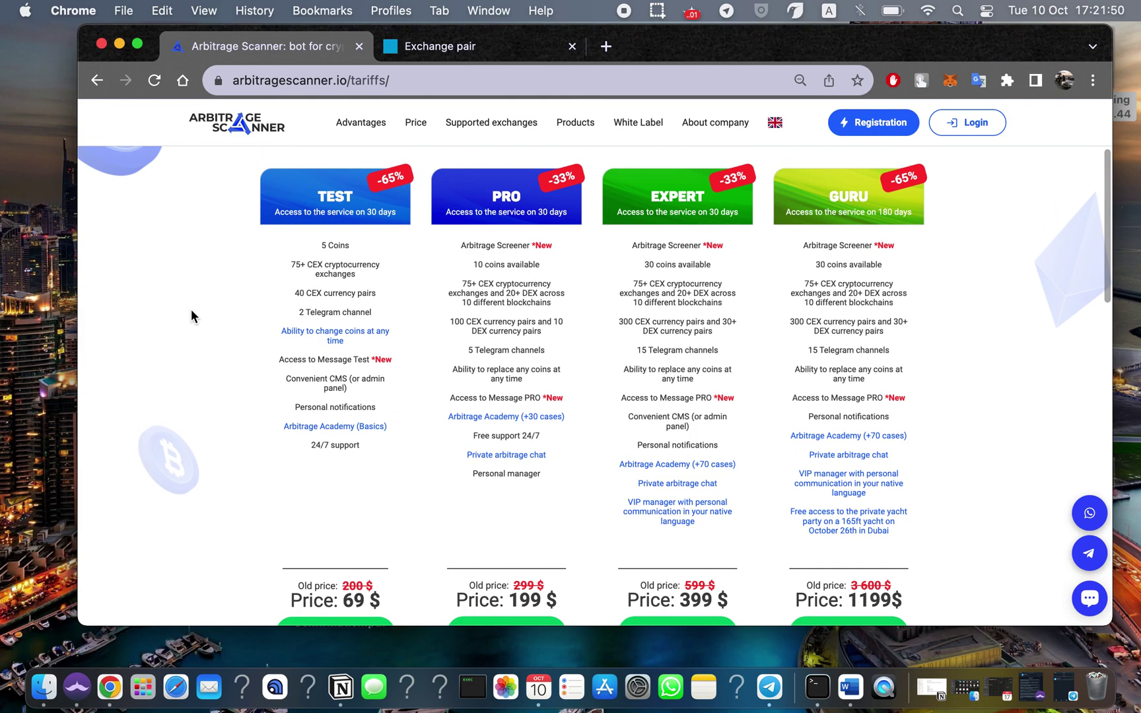
pyautogui.scroll(-2, 191, 315)
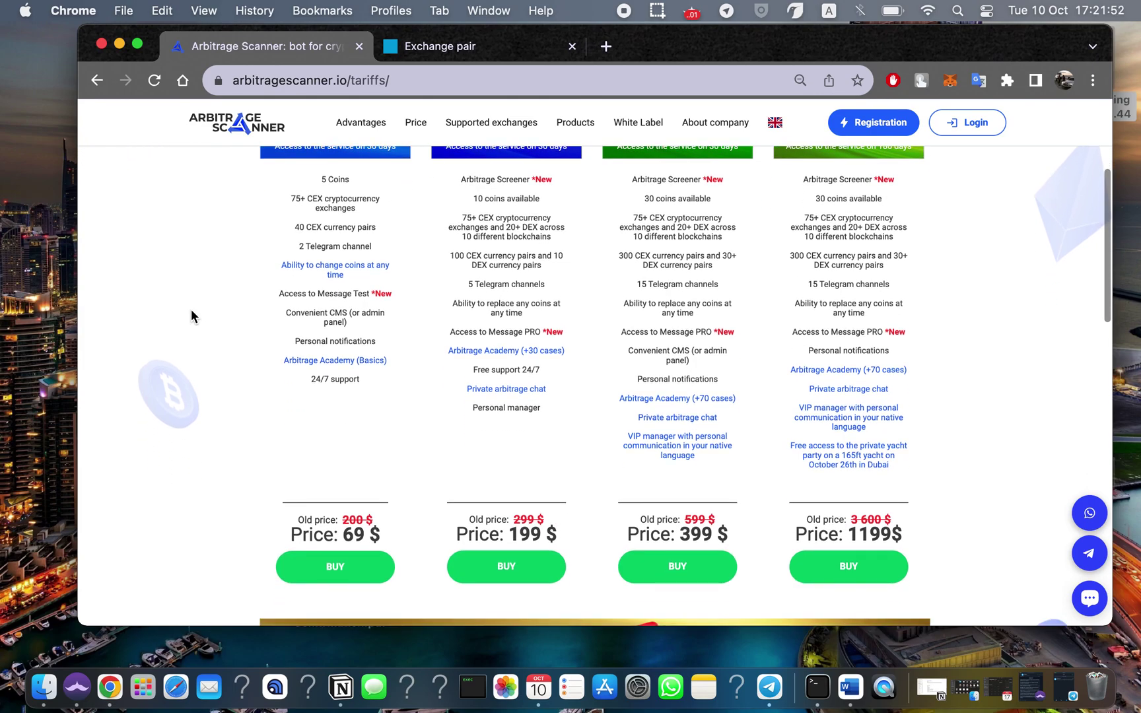
pyautogui.scroll(1, 191, 315)
pyautogui.scroll(1, 191, 316)
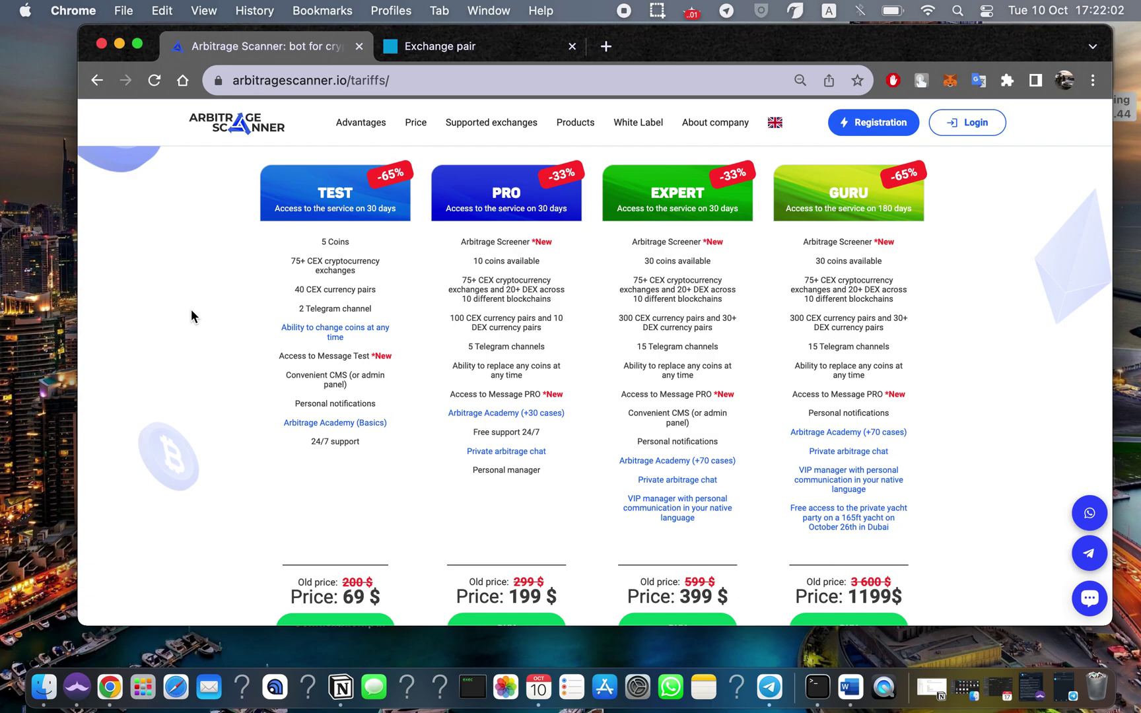
pyautogui.click(417, 54)
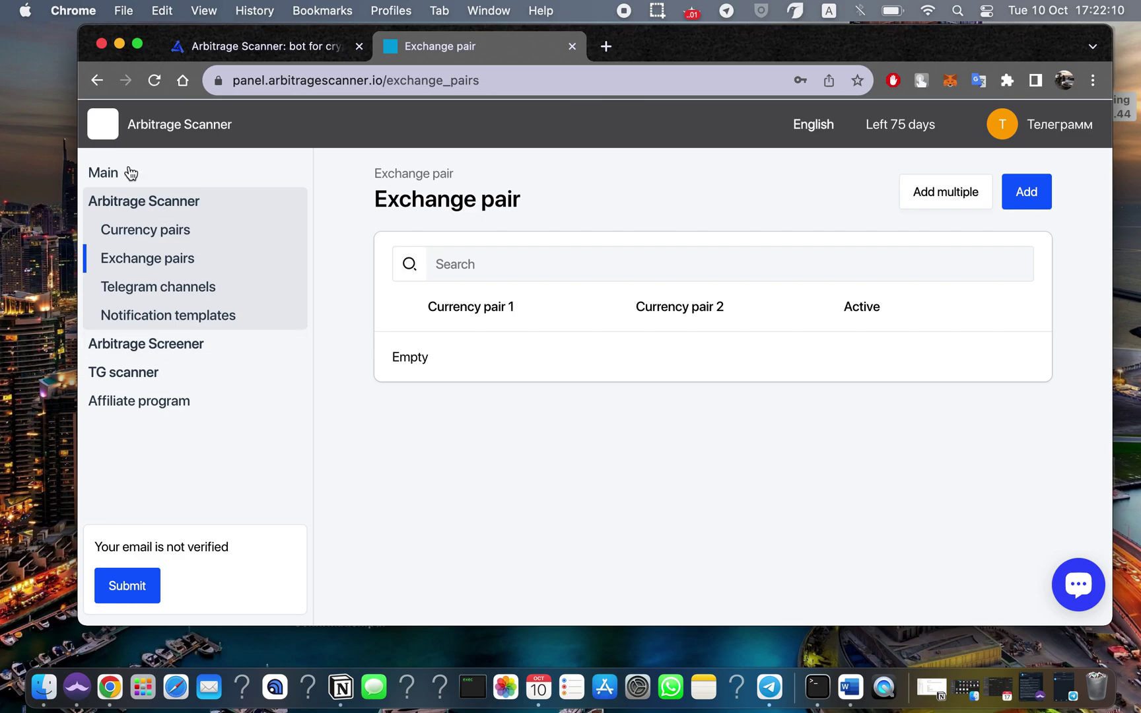
# Open the Telegram channels list from the Arbitrage Scanner sidebar section under Main
pyautogui.click(110, 177)
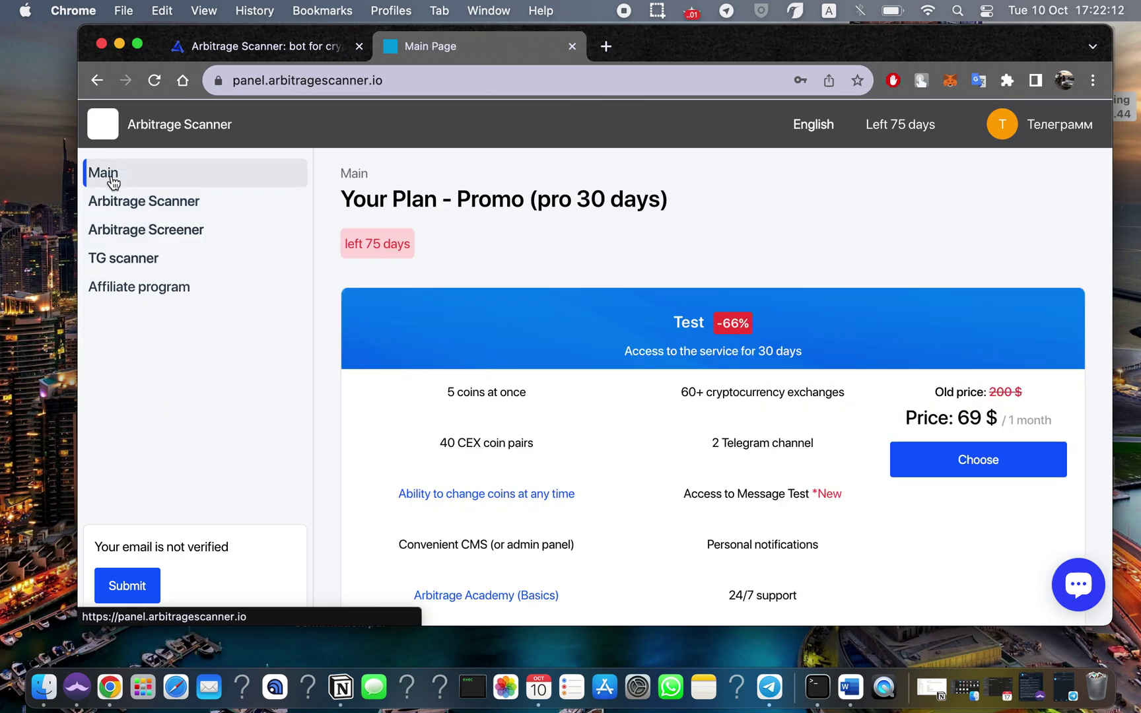
pyautogui.click(188, 206)
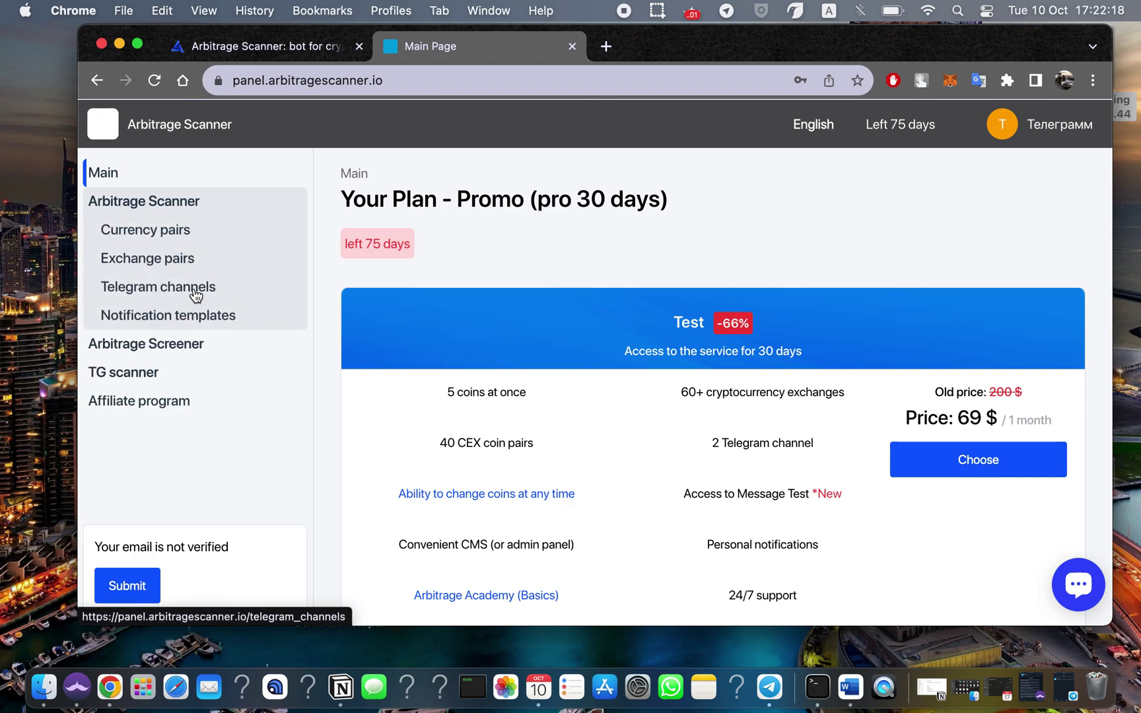
pyautogui.click(128, 289)
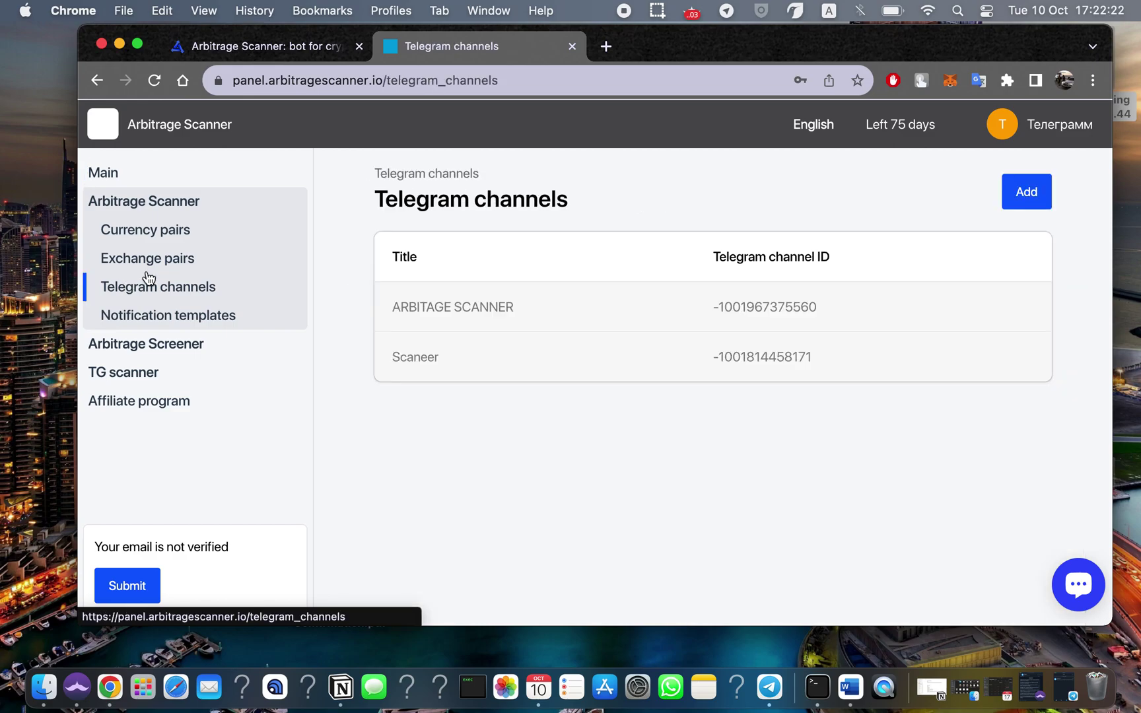
# Start a new Telegram channel entry titled 'Scanner'
pyautogui.click(1032, 210)
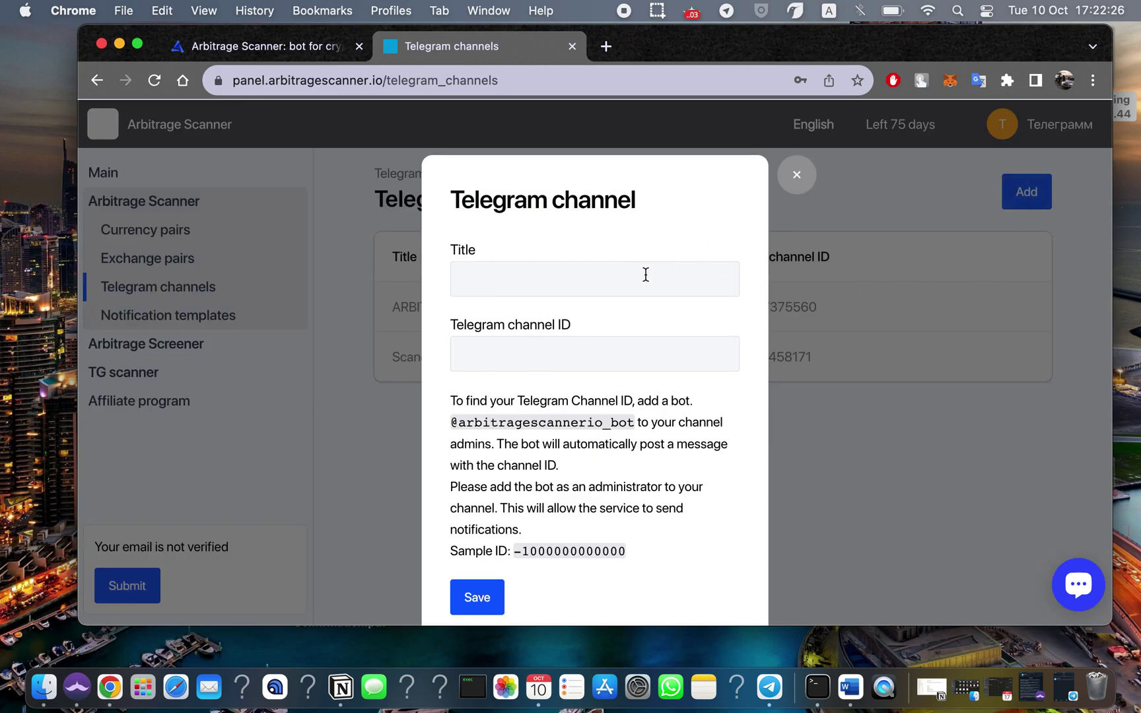
pyautogui.write('Scanner')
pyautogui.click(533, 350)
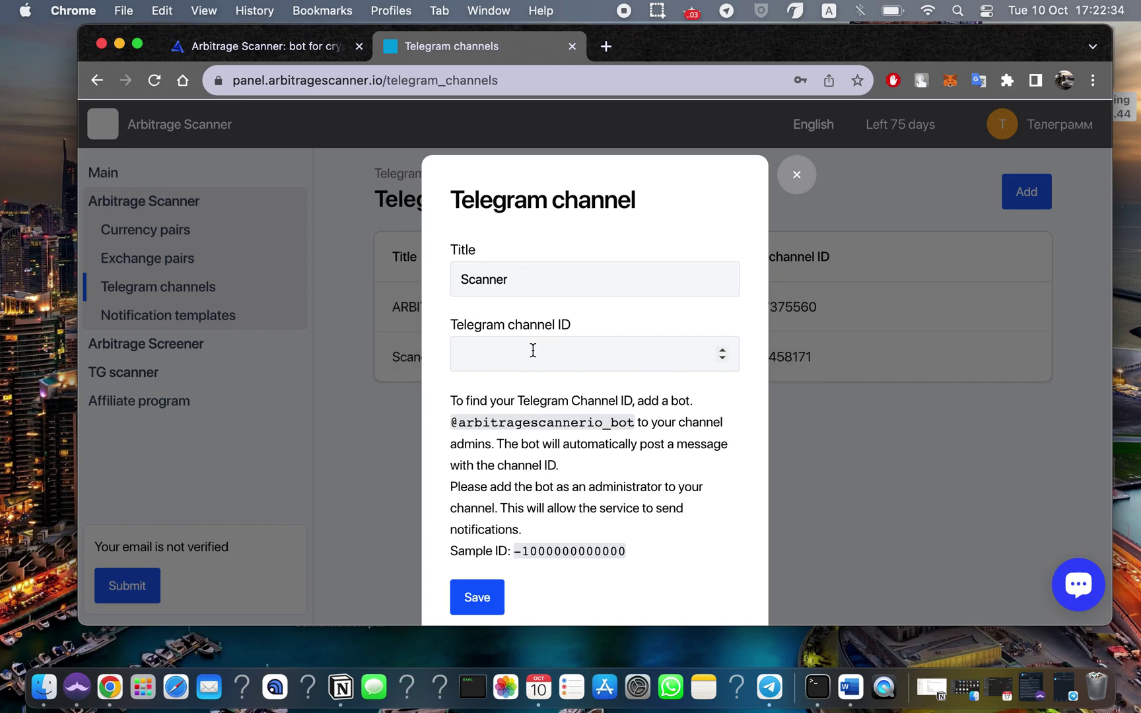
# Copy the bot's username and switch to the Telegram app
pyautogui.rightClick(519, 422)
pyautogui.click(570, 421)
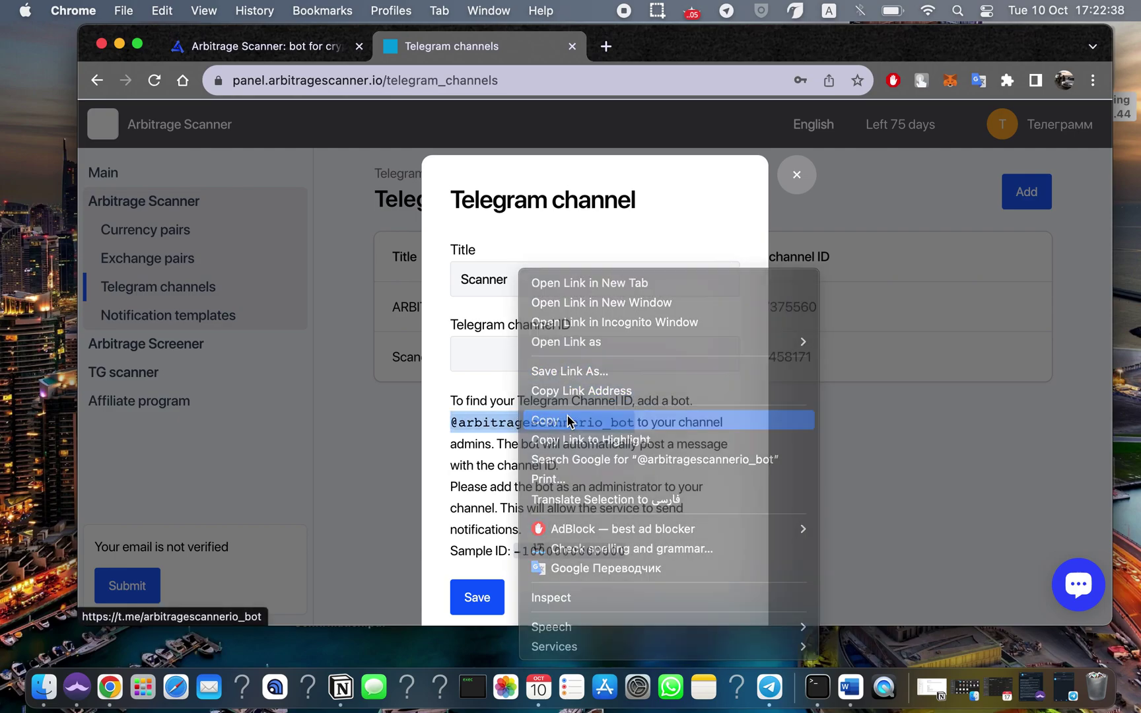
pyautogui.click(770, 686)
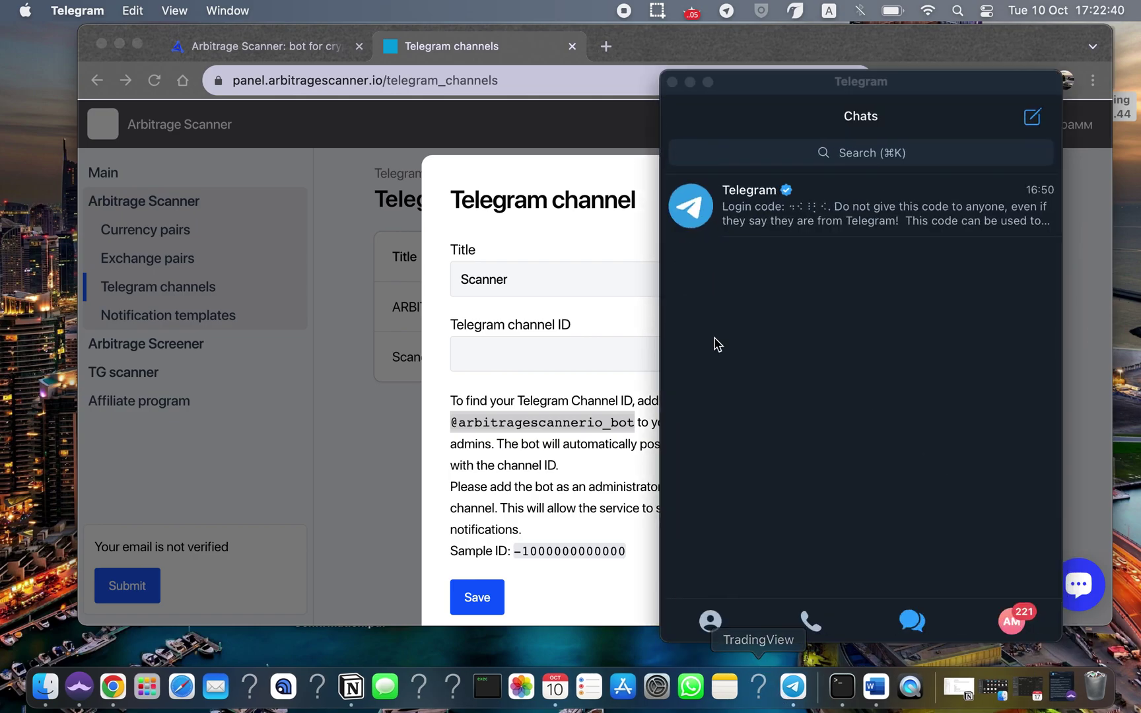
# Create a new private Telegram channel named 'Scanner'
pyautogui.moveTo(796, 91); pyautogui.dragTo(738, 69)
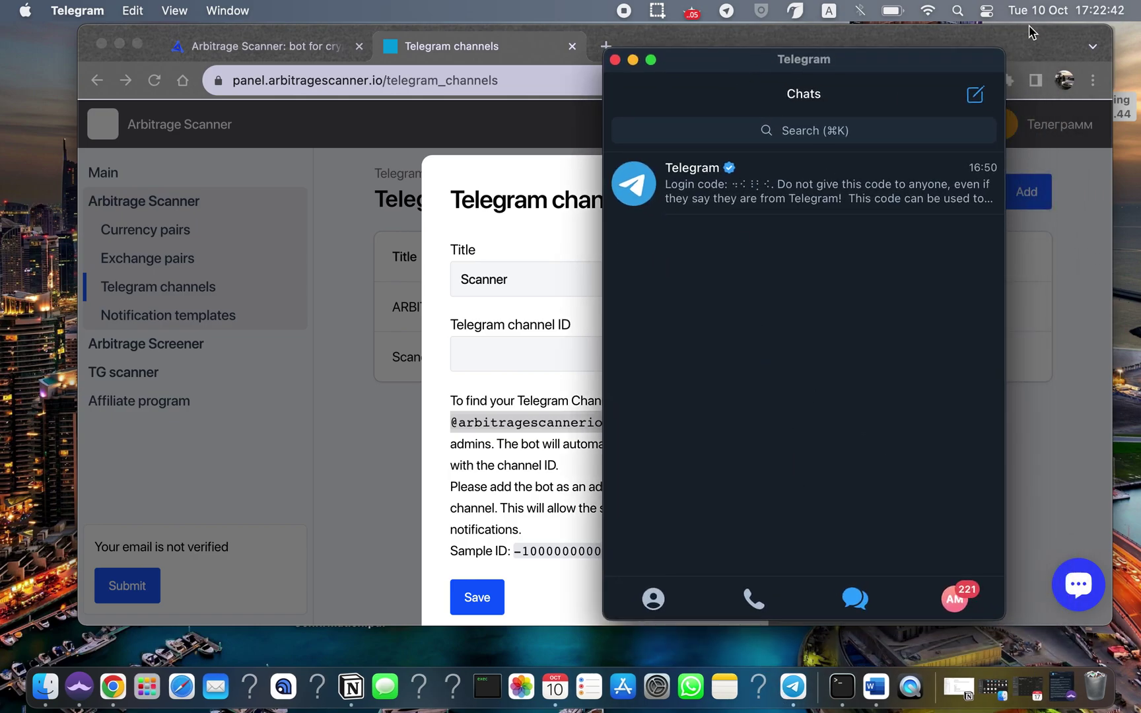
pyautogui.click(980, 97)
pyautogui.click(860, 158)
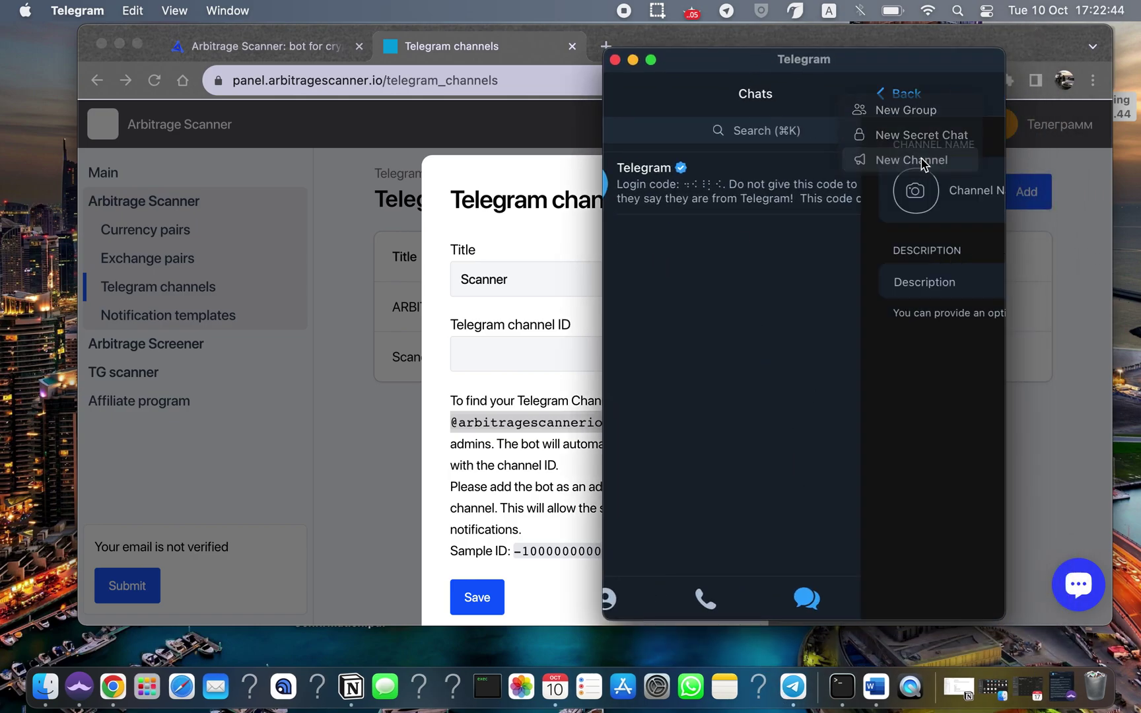
pyautogui.write('Sc')
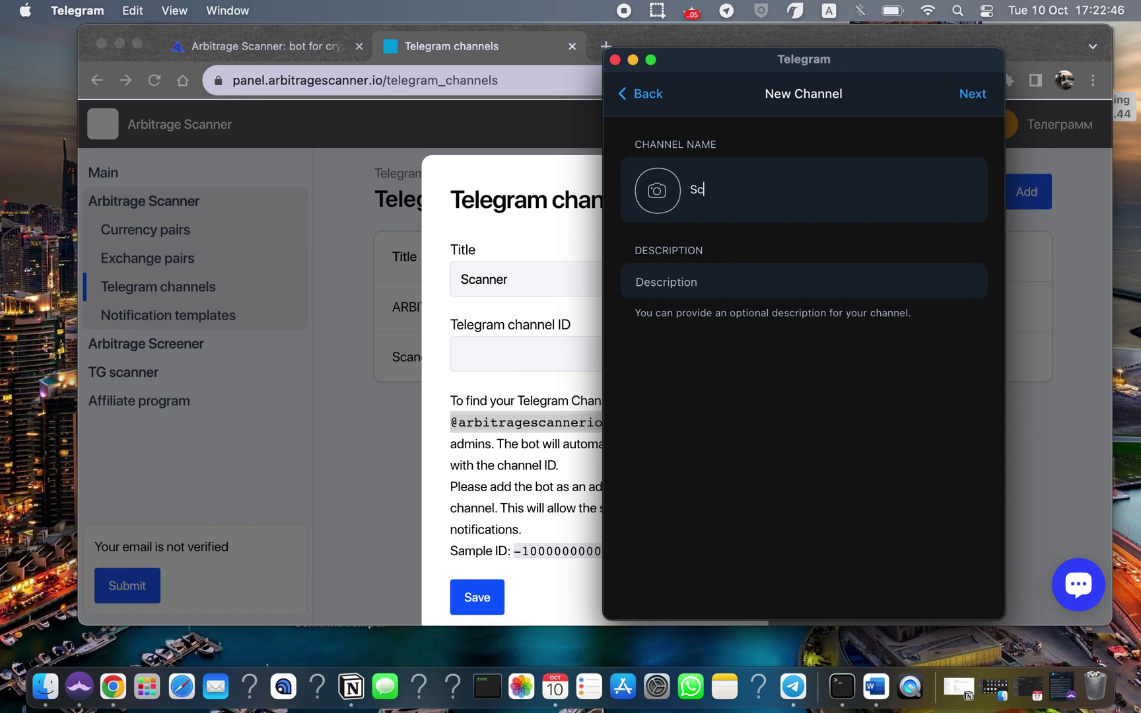
pyautogui.write('anner')
pyautogui.click(968, 96)
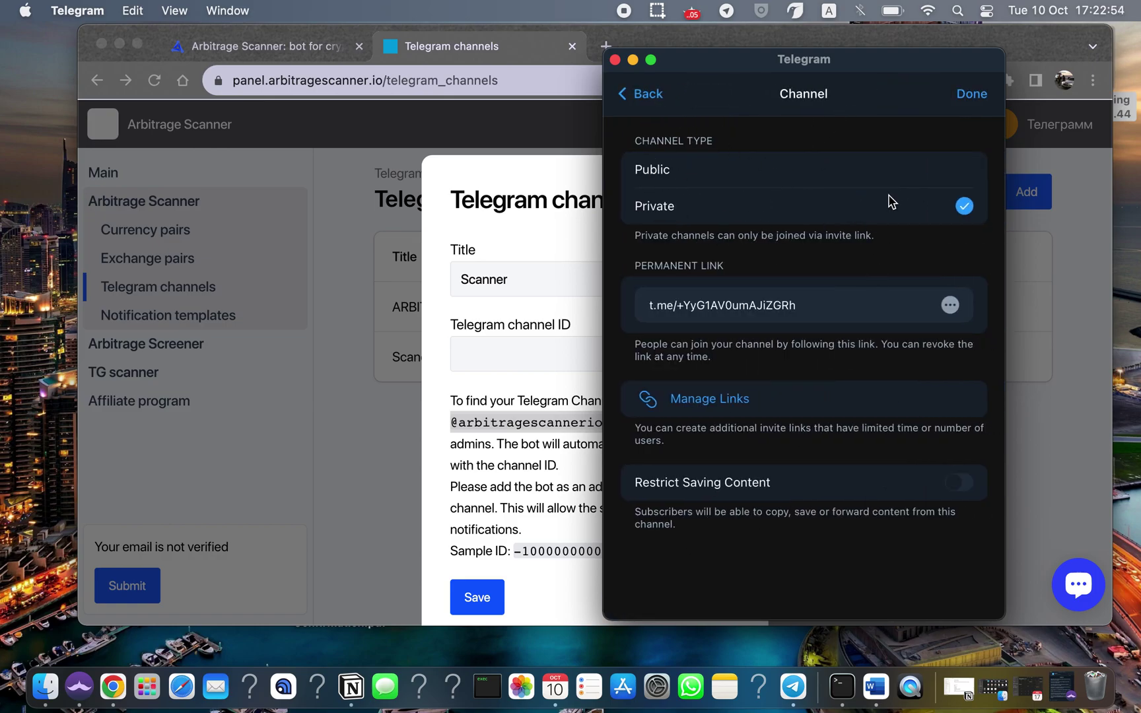
pyautogui.click(971, 94)
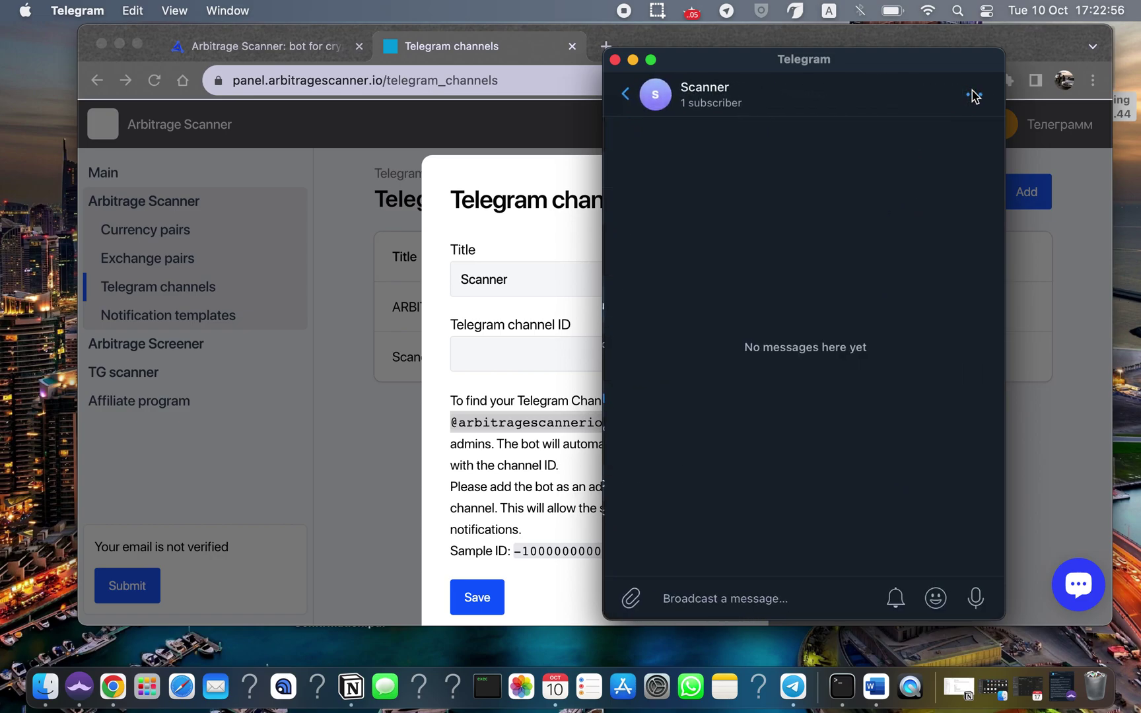
# Add the Arbitrage Scanner bot, found by its pasted username, as a Scanner channel admin
pyautogui.click(705, 94)
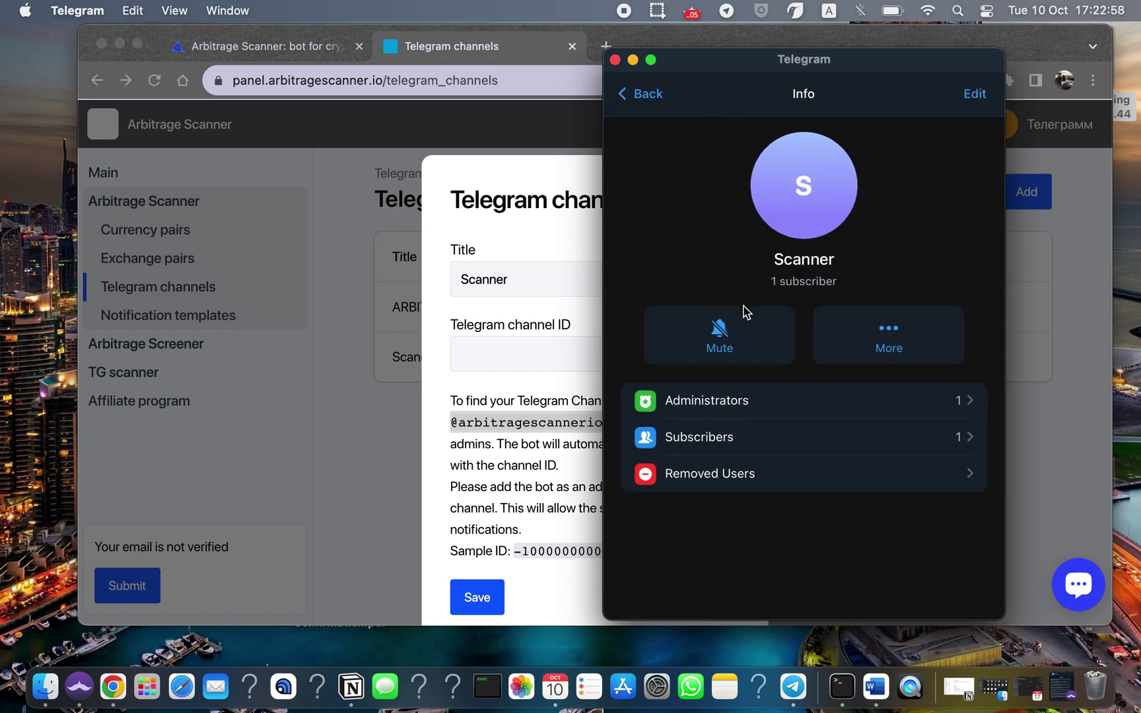
pyautogui.click(646, 94)
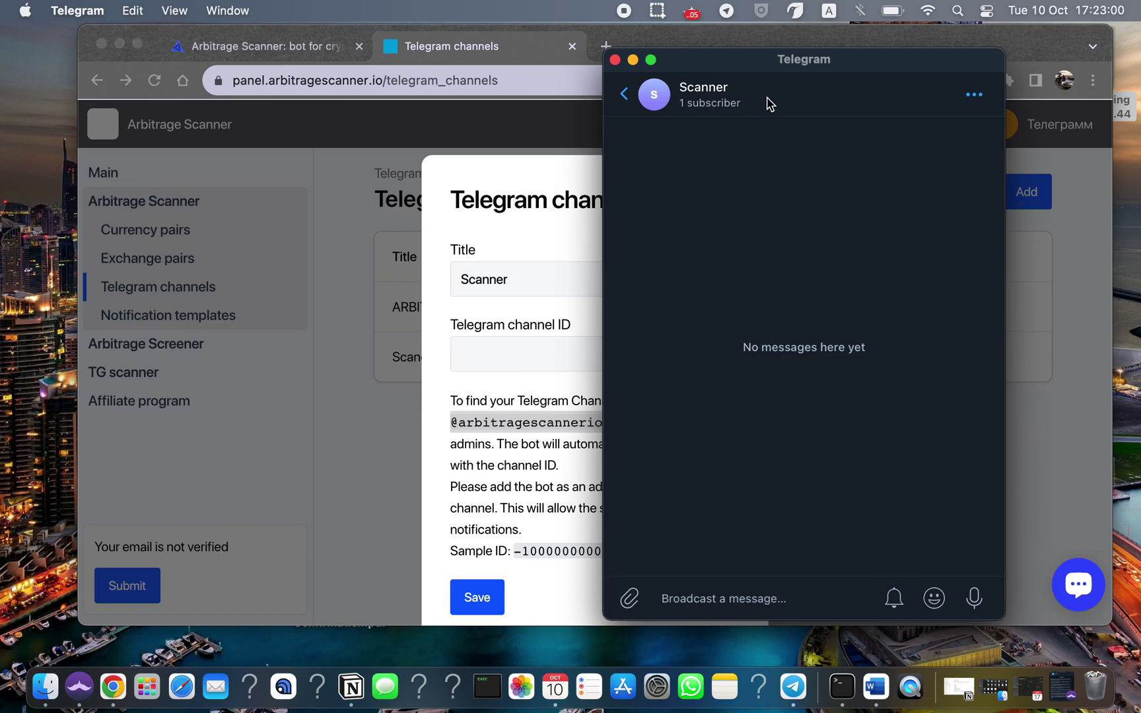
pyautogui.click(761, 99)
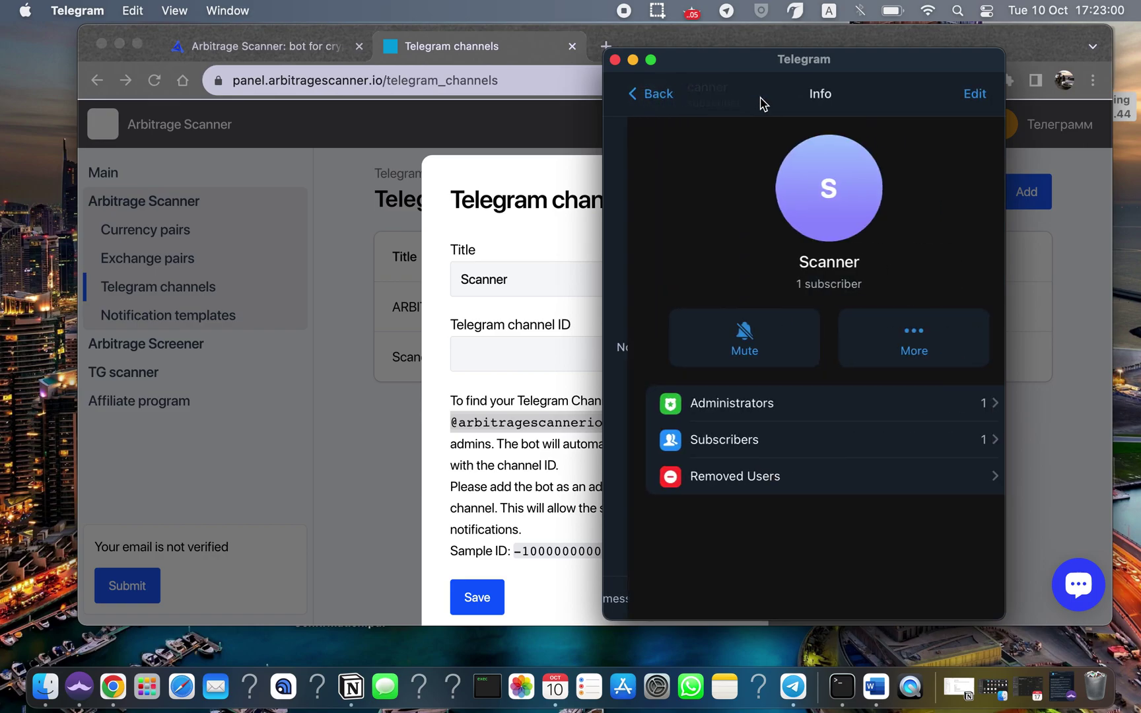
pyautogui.click(690, 407)
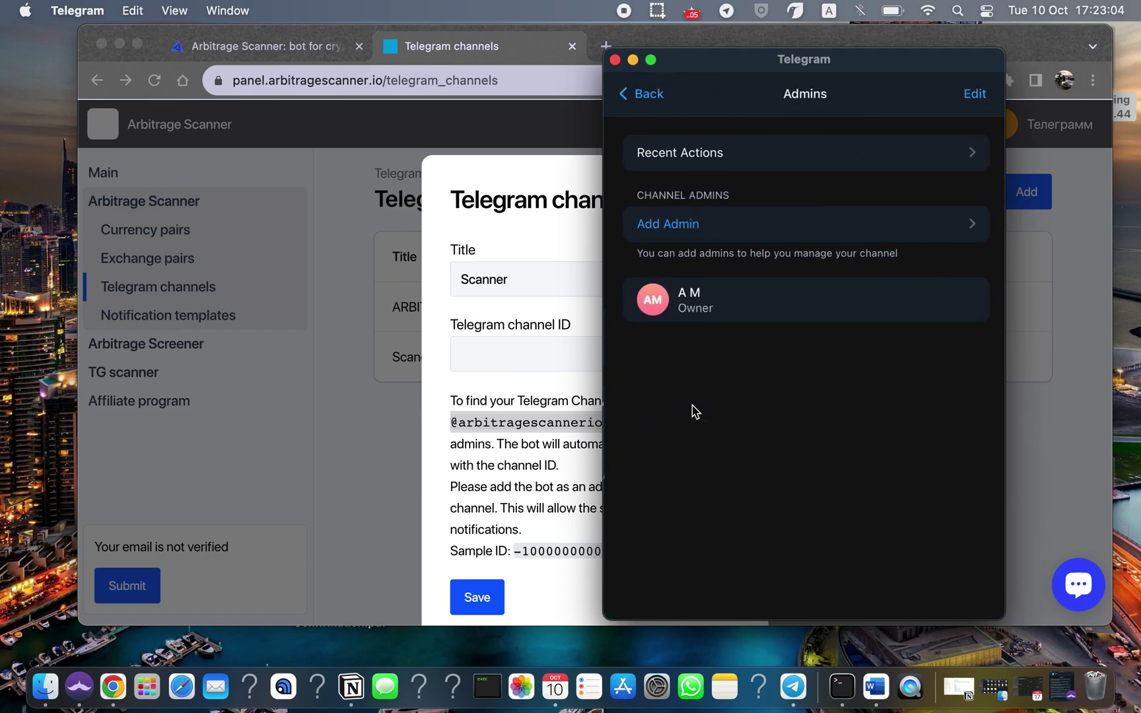
pyautogui.click(727, 225)
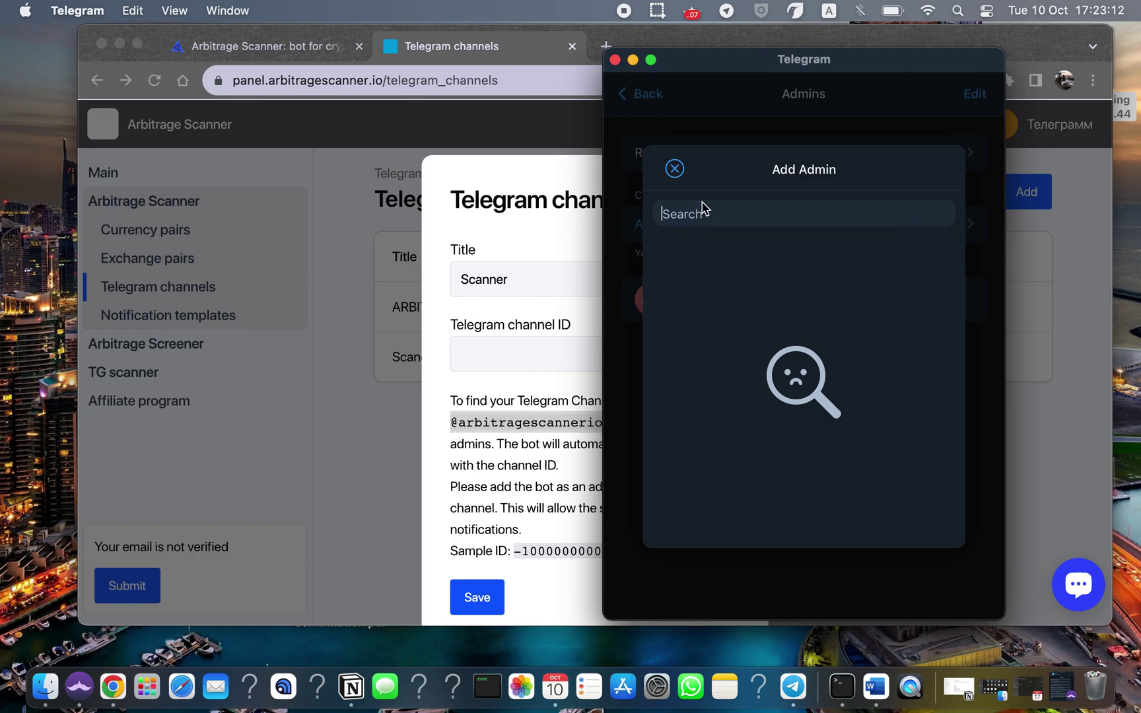
pyautogui.press('super+v')
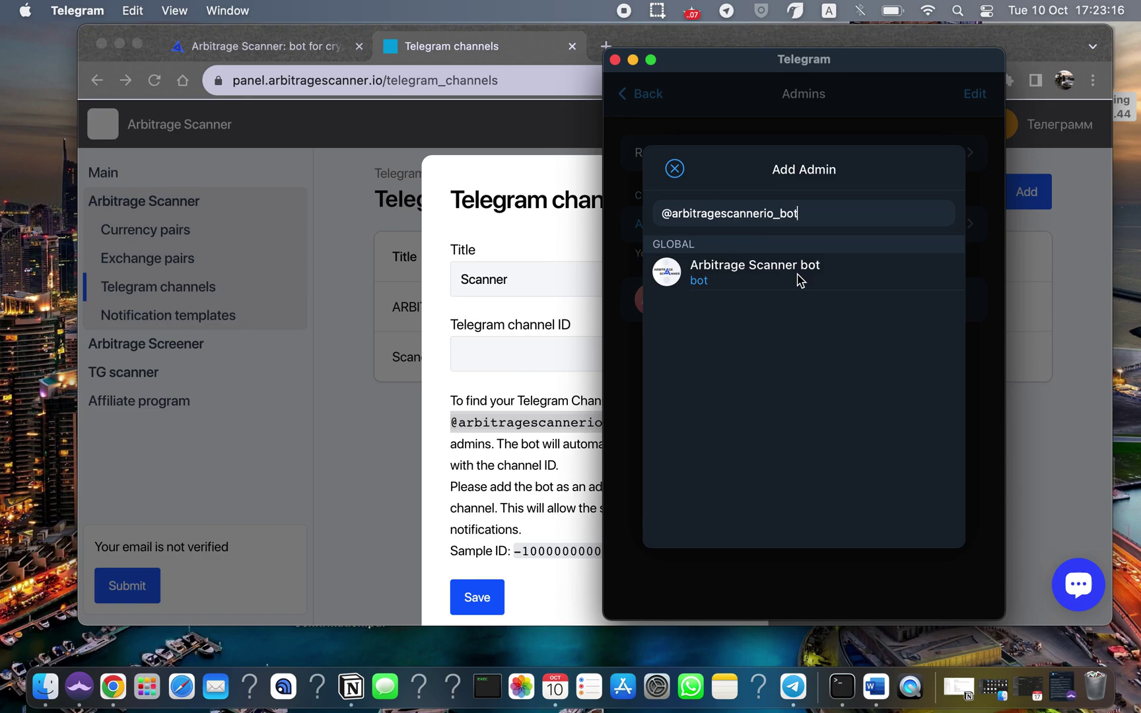
pyautogui.click(801, 281)
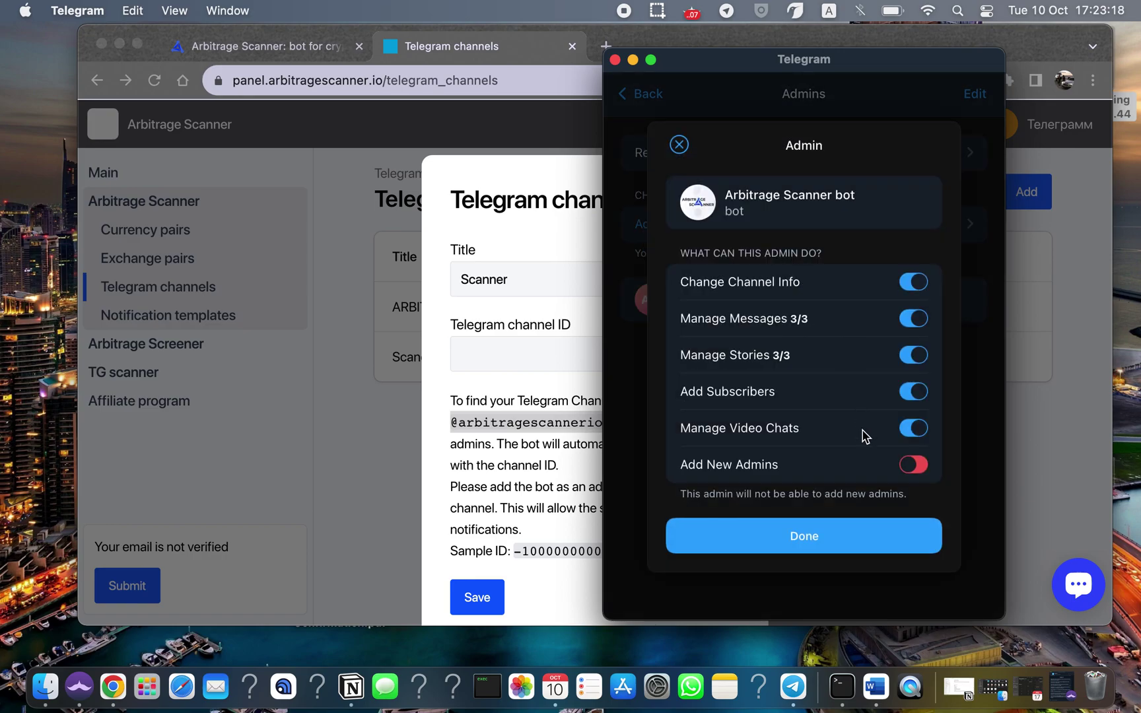
pyautogui.click(771, 536)
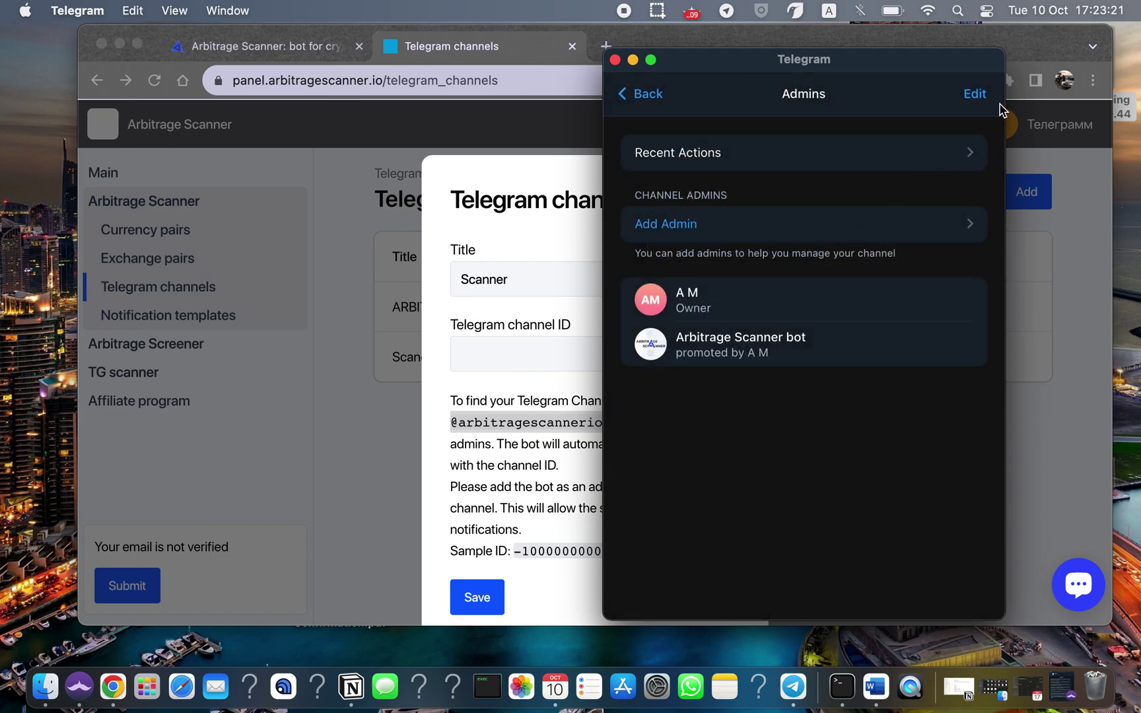
pyautogui.click(637, 97)
pyautogui.click(638, 97)
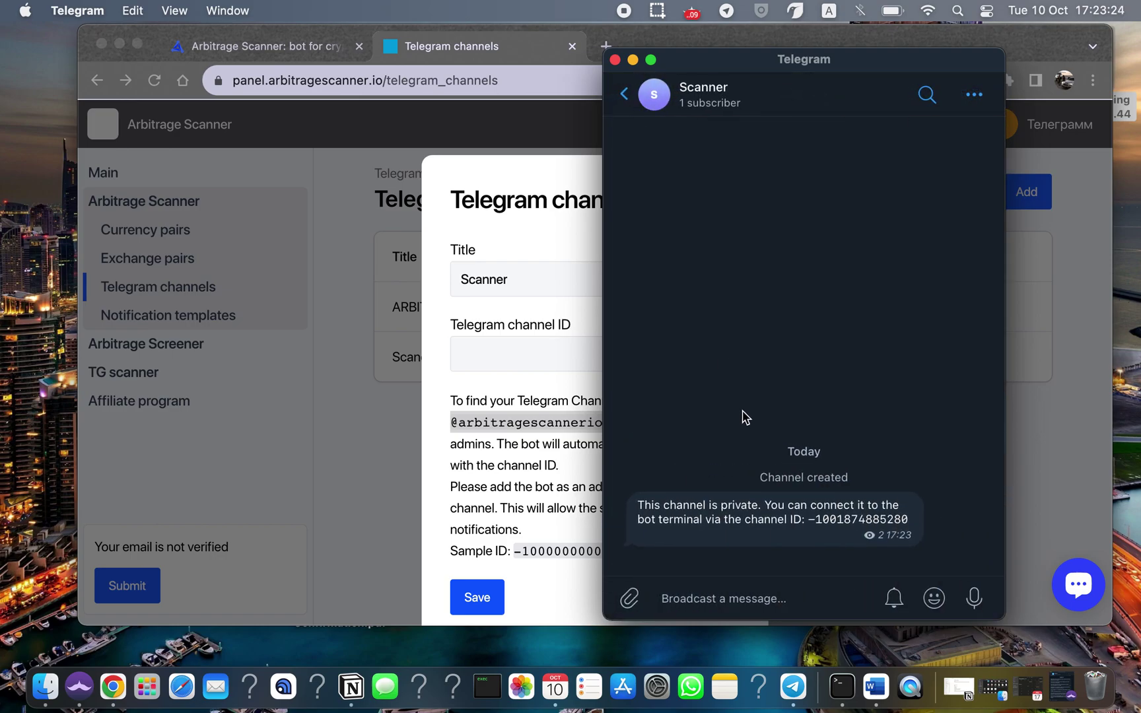
# Copy the channel ID from the bot's message and open the Scanner channel info
pyautogui.moveTo(909, 538); pyautogui.dragTo(808, 543)
pyautogui.click(890, 545)
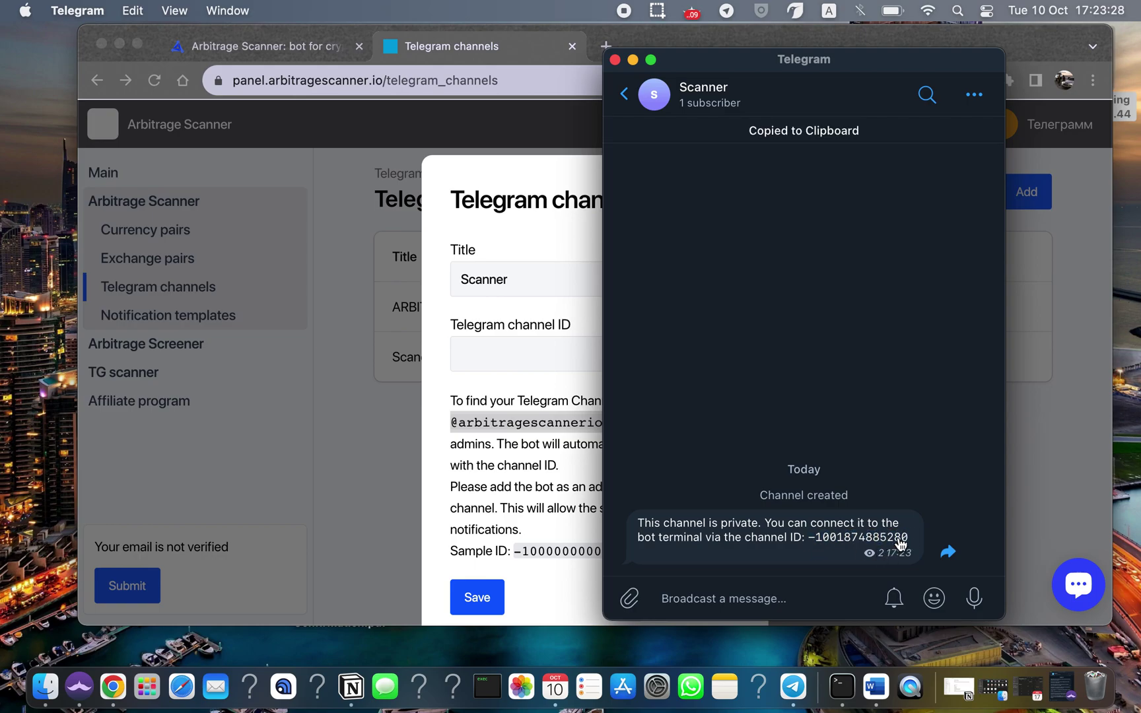
pyautogui.moveTo(910, 540); pyautogui.dragTo(816, 544)
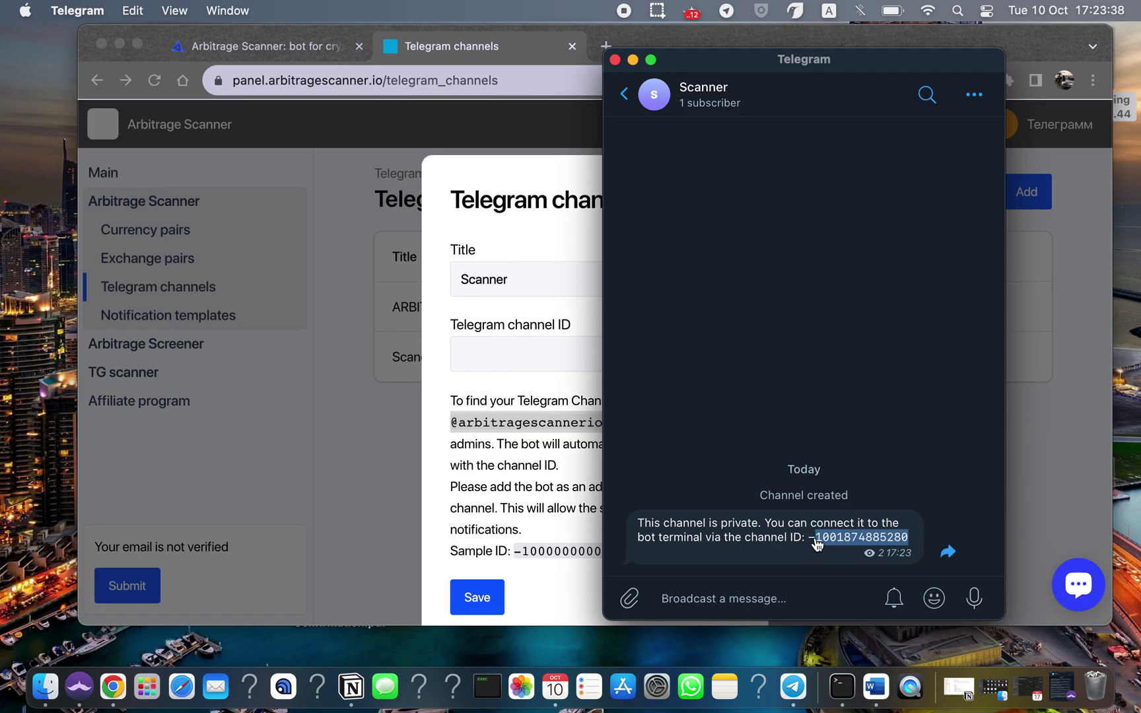
pyautogui.moveTo(814, 543); pyautogui.dragTo(826, 542)
pyautogui.click(754, 99)
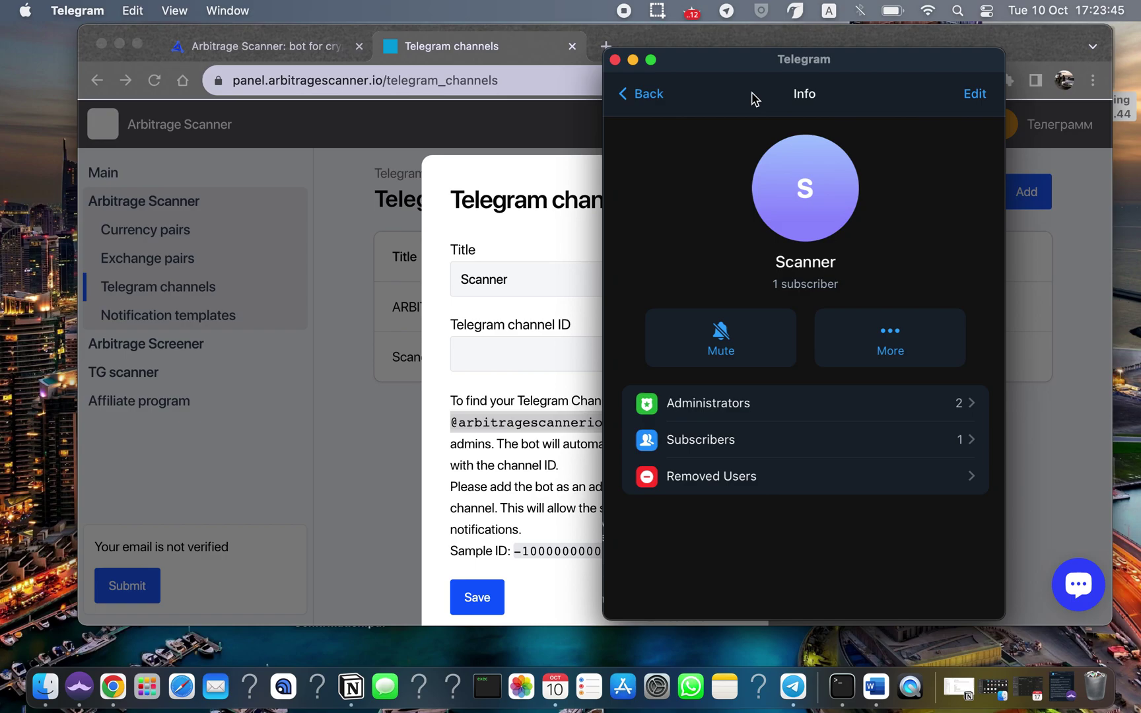
# Grant the bot the Add New Admins permission in the Scanner channel
pyautogui.click(749, 404)
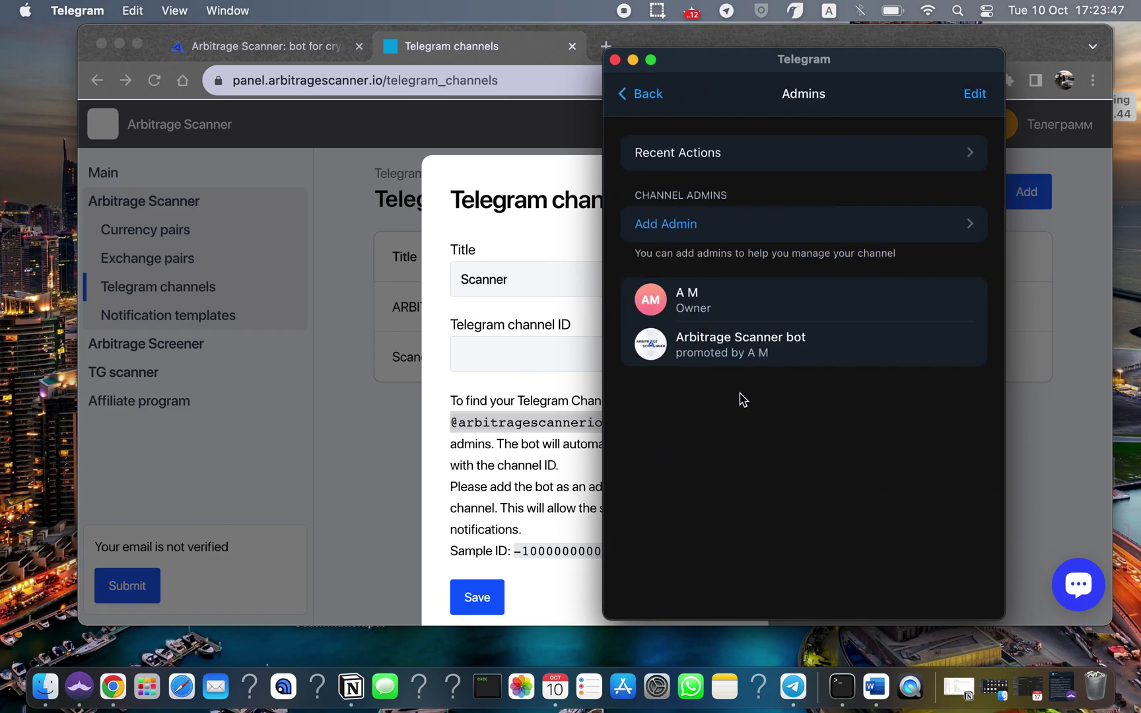
pyautogui.click(750, 346)
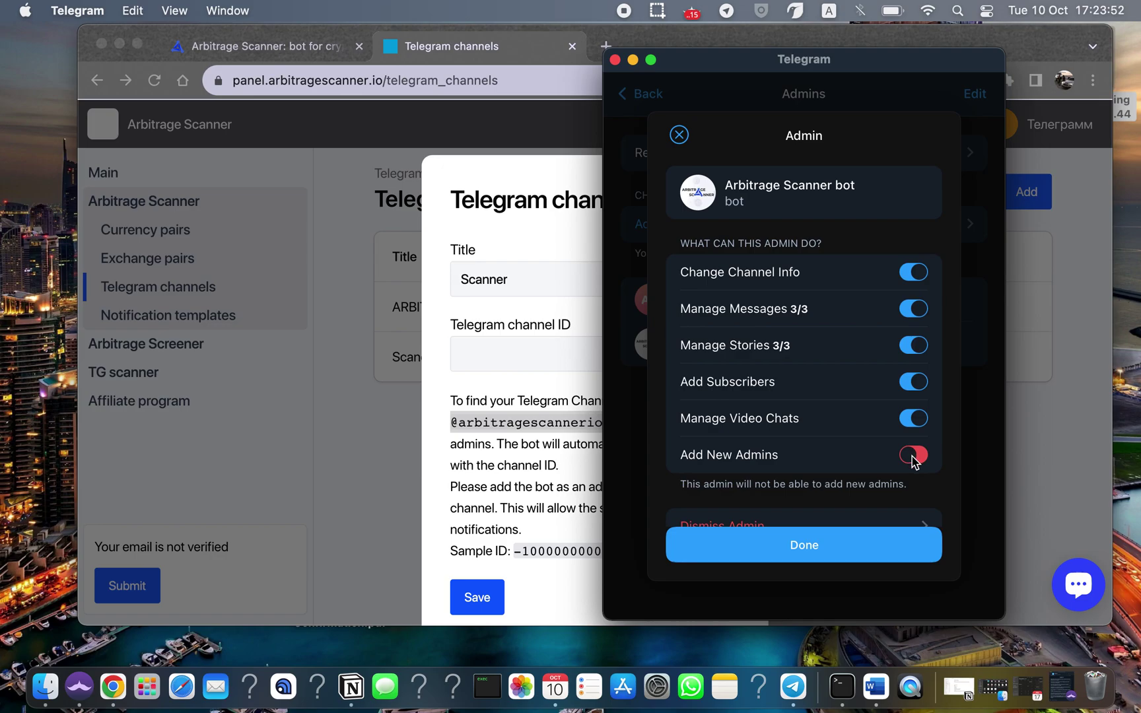
pyautogui.click(913, 457)
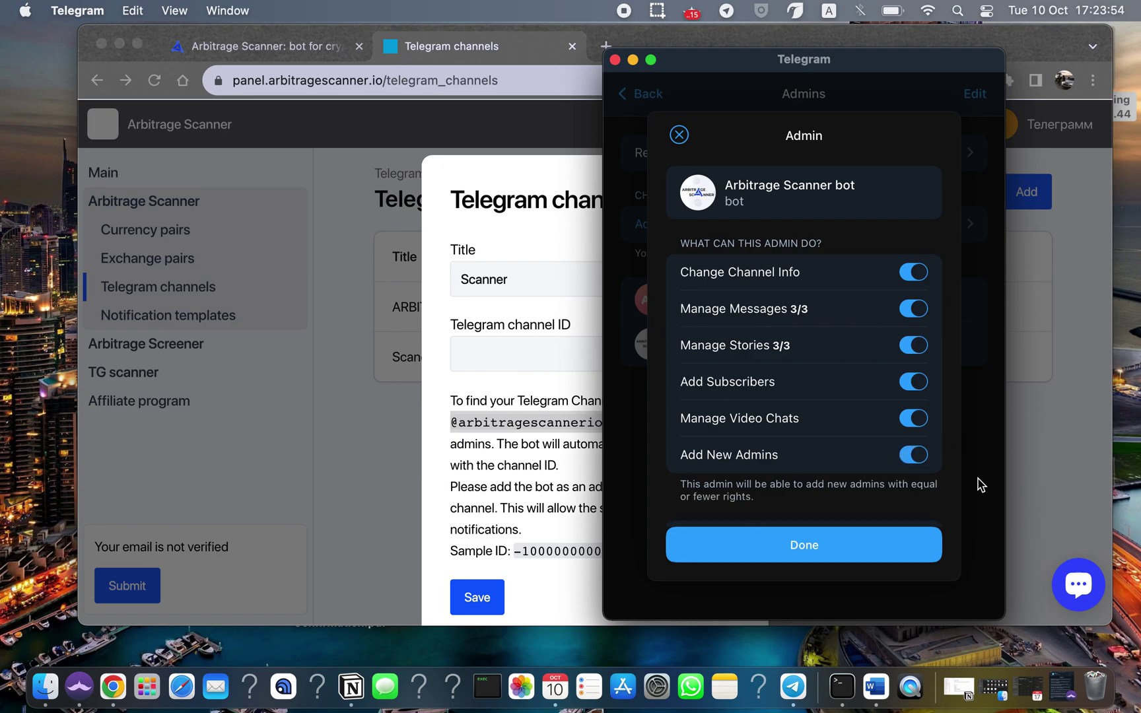
pyautogui.click(850, 547)
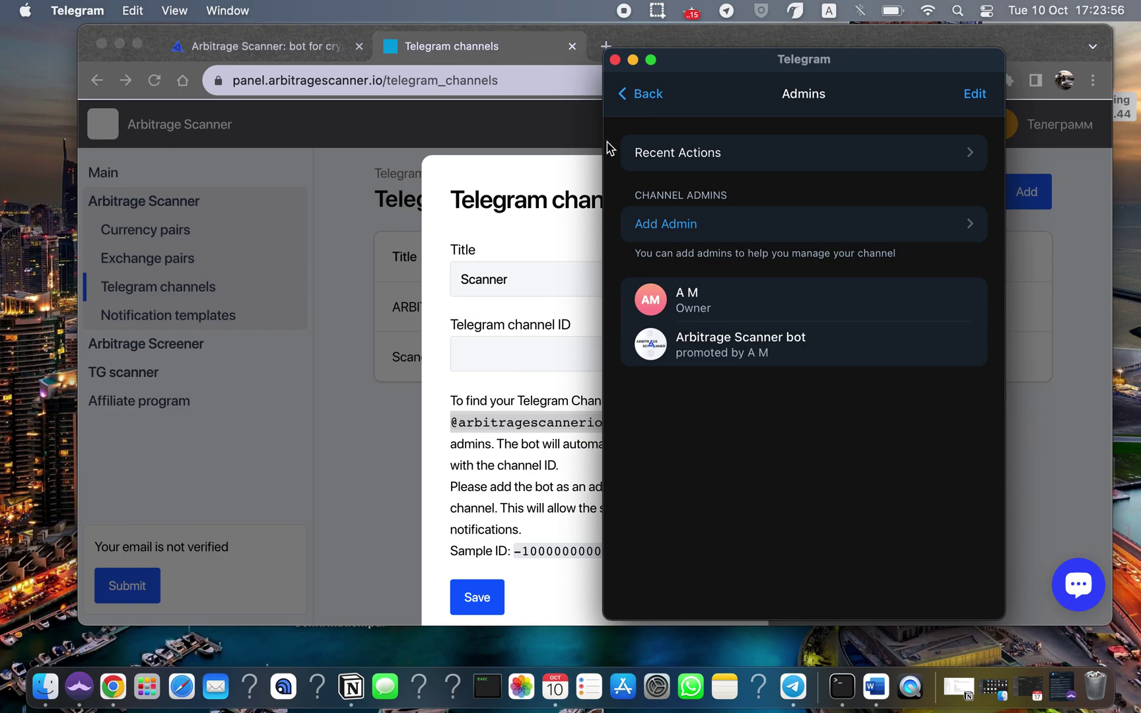
pyautogui.click(627, 99)
pyautogui.click(626, 96)
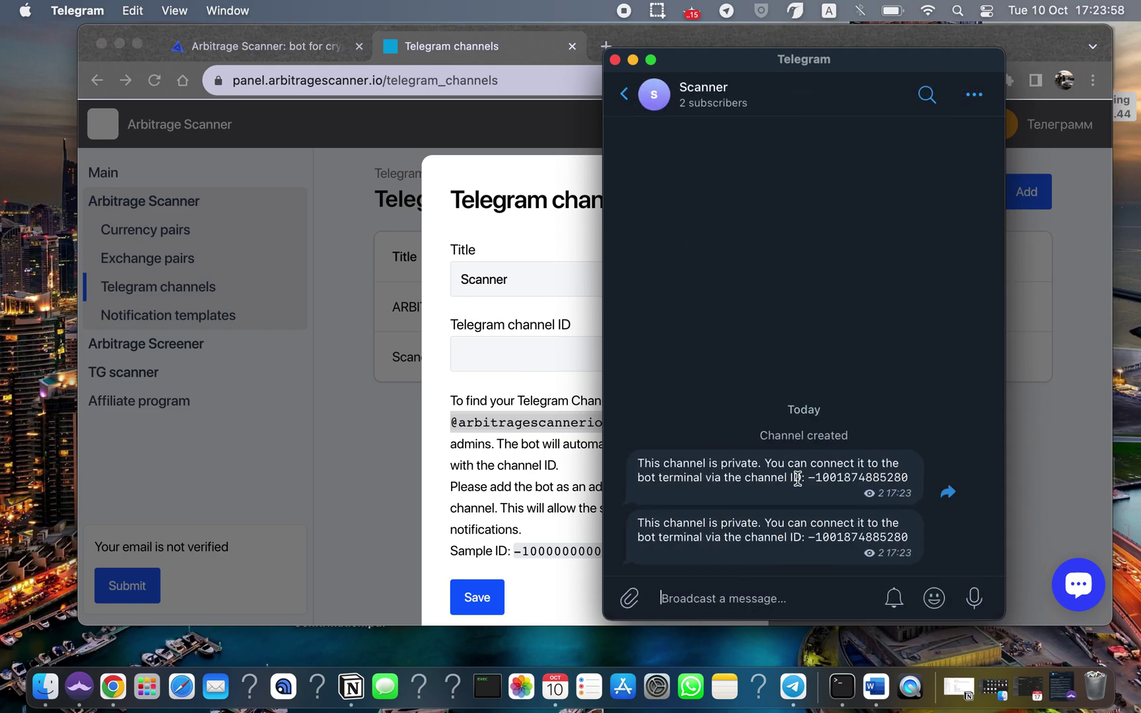
pyautogui.moveTo(833, 538)
pyautogui.mouseDown()
pyautogui.moveTo(910, 538)
pyautogui.moveTo(829, 538)
pyautogui.mouseUp()
pyautogui.click(830, 538)
pyautogui.moveTo(909, 539); pyautogui.dragTo(811, 541)
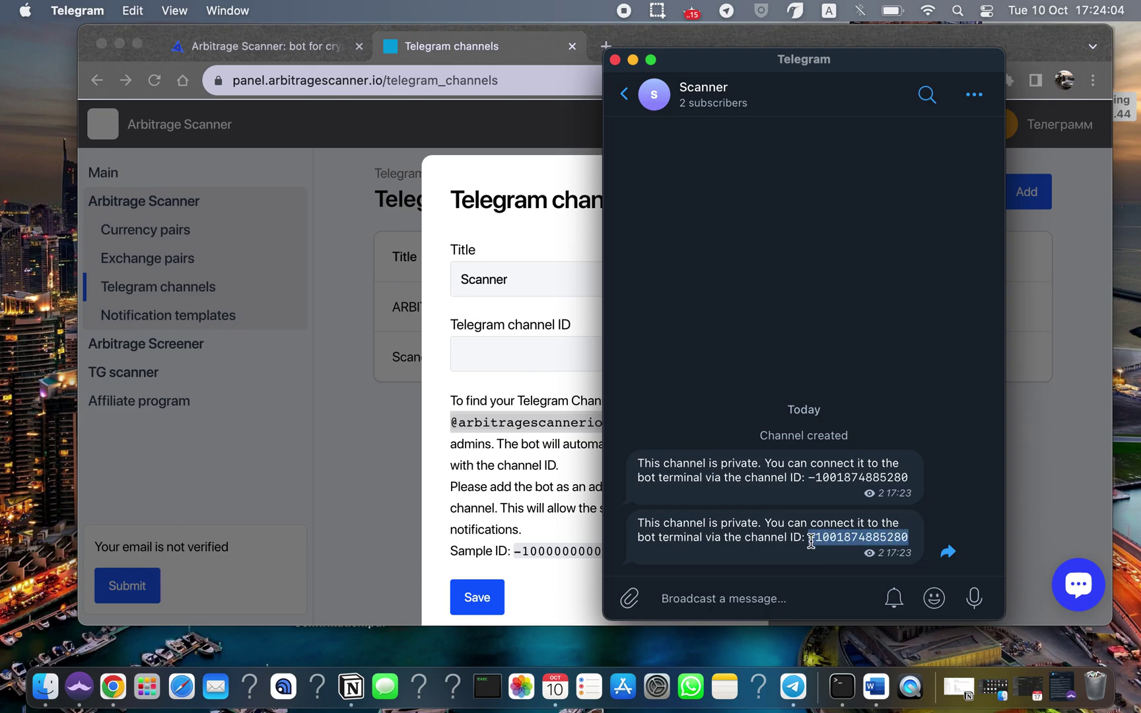
pyautogui.press('super+c')
pyautogui.click(504, 357)
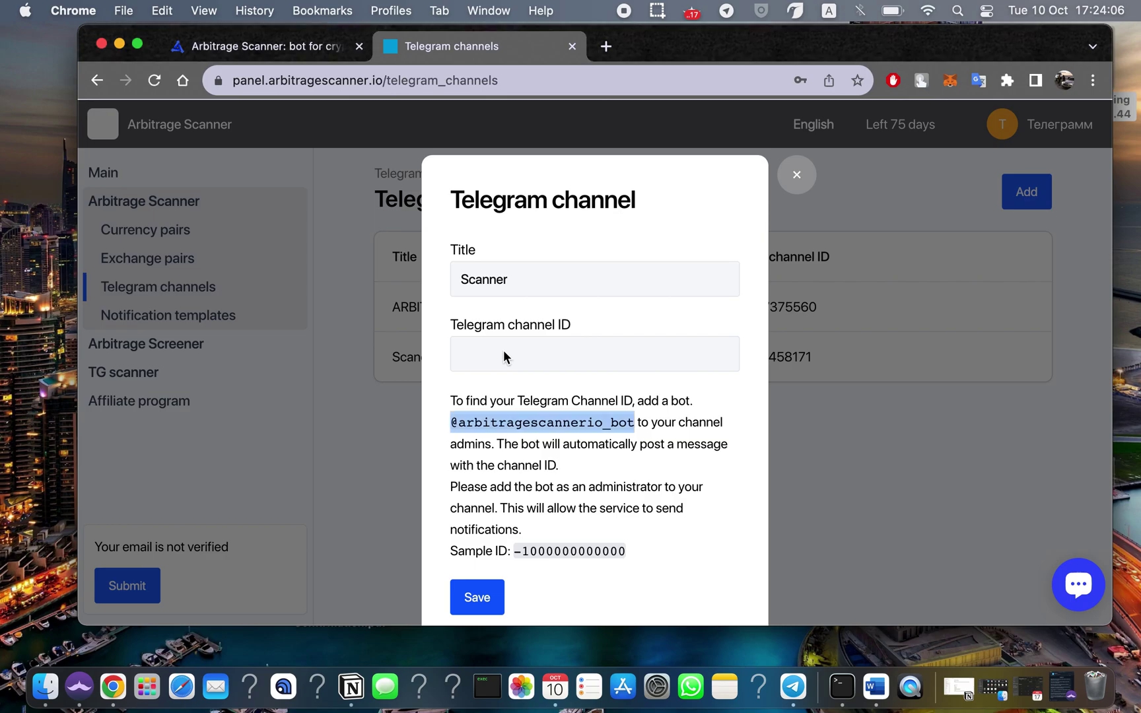
pyautogui.click(503, 355)
pyautogui.press('super+v')
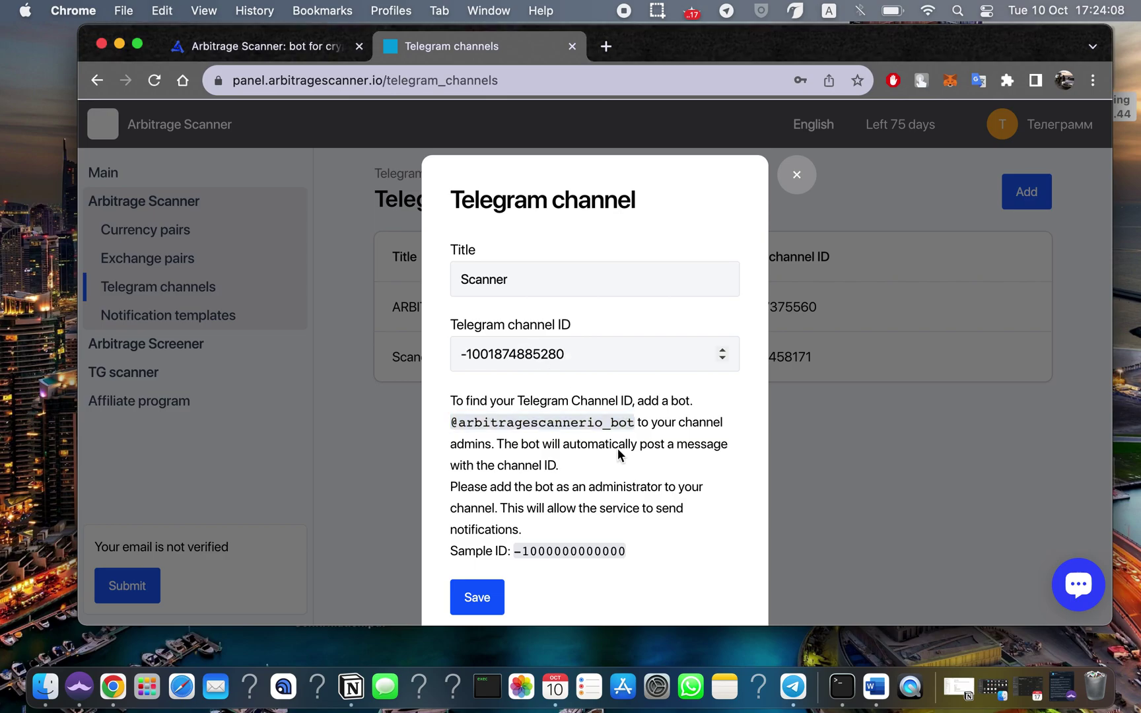
pyautogui.click(462, 596)
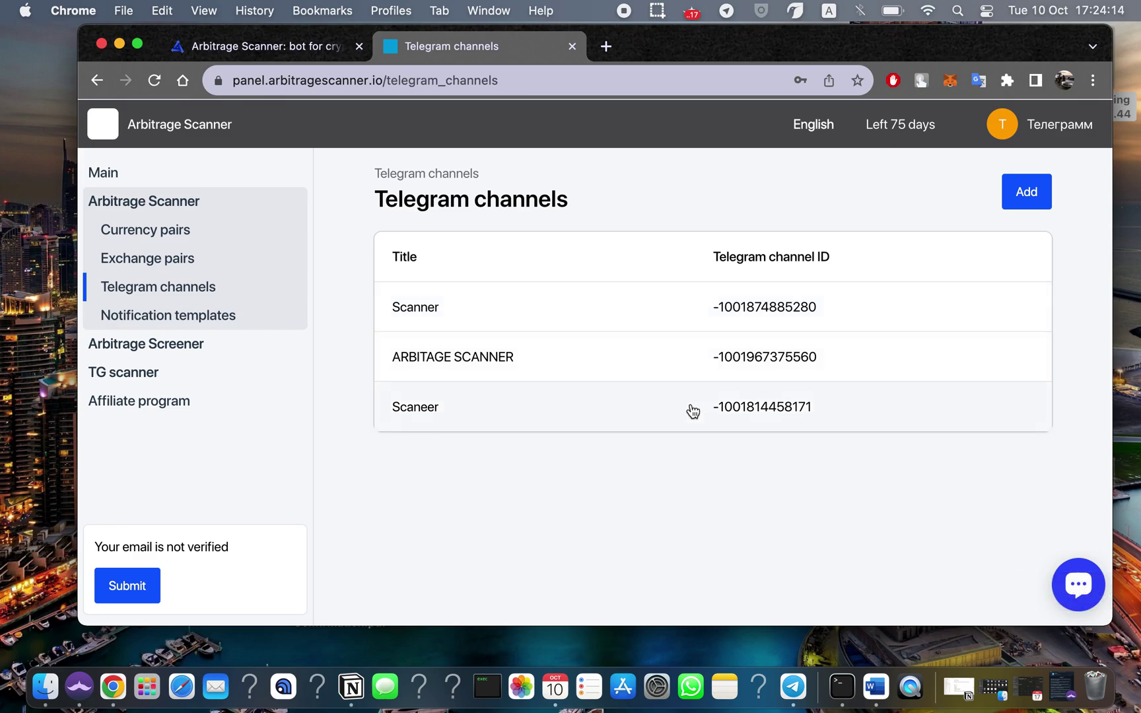
pyautogui.click(793, 687)
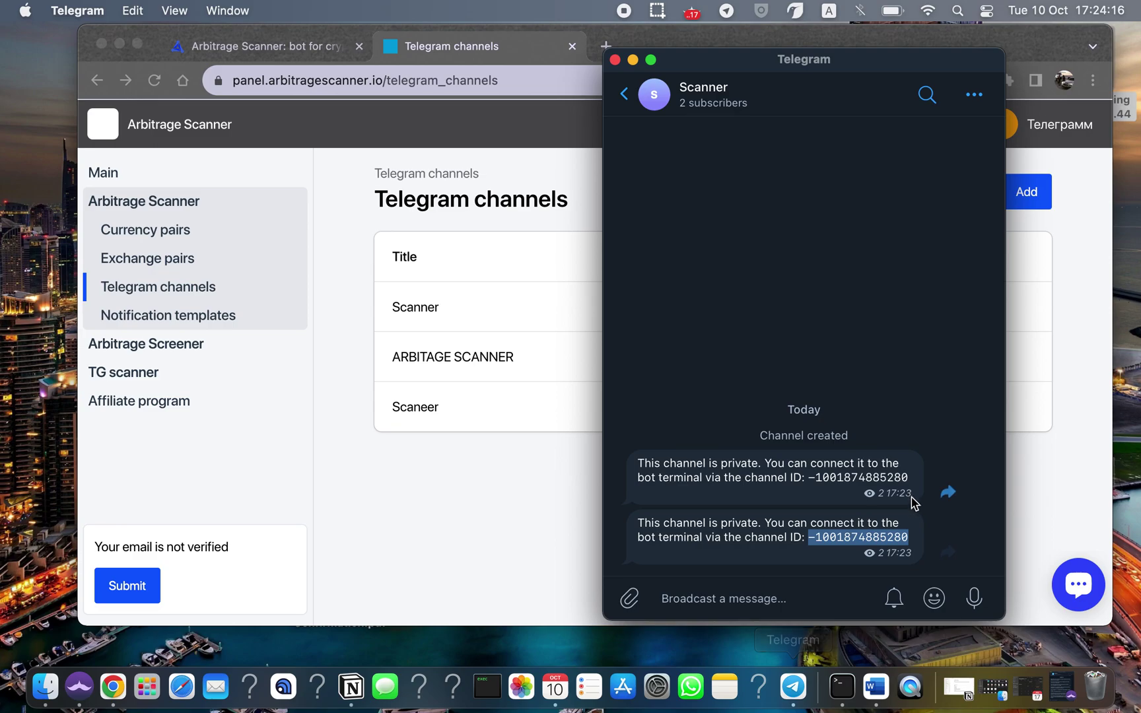
pyautogui.click(562, 503)
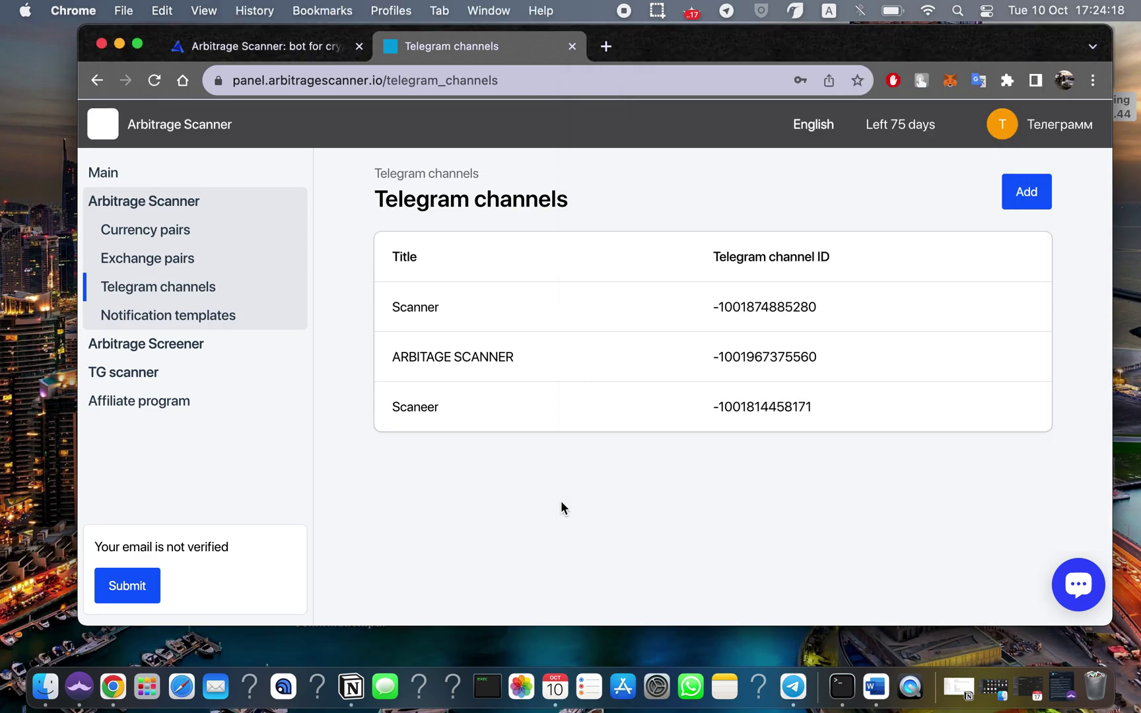
pyautogui.click(586, 329)
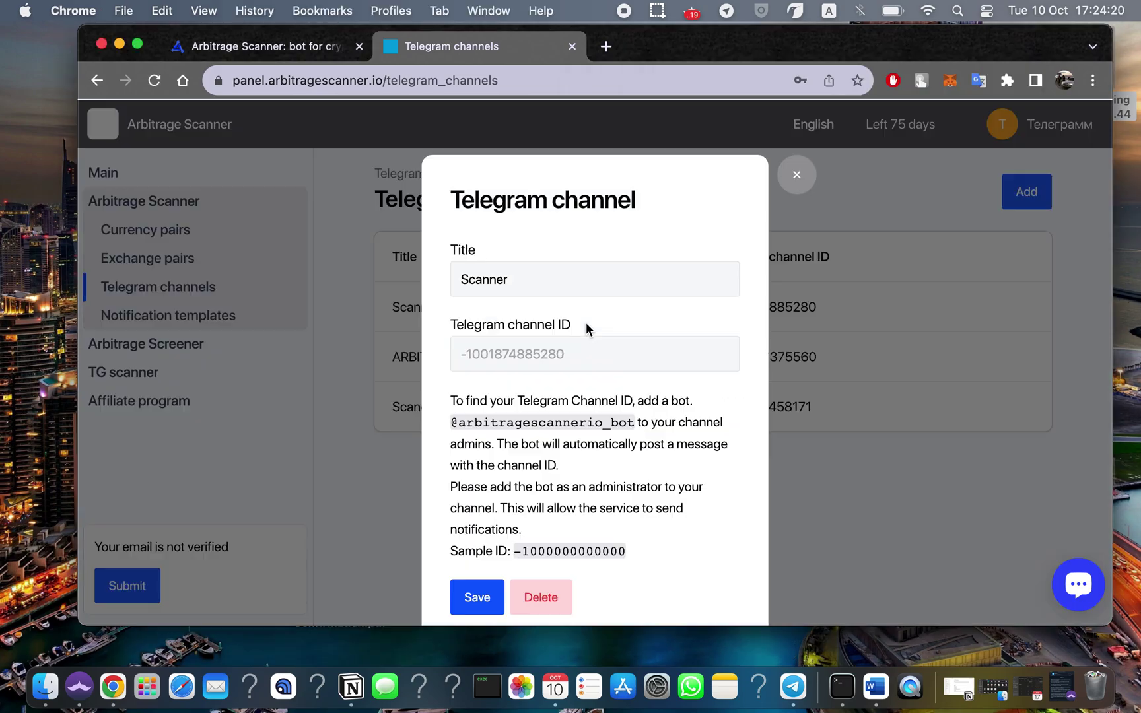
pyautogui.click(797, 174)
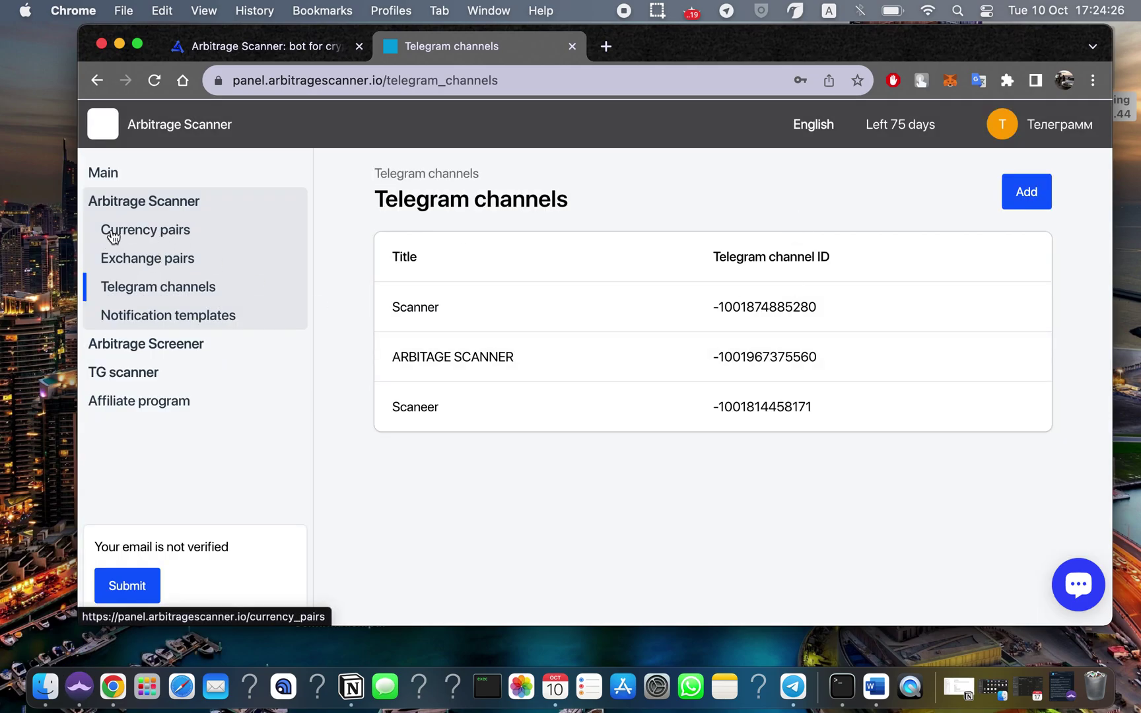
# Open the Exchange pairs page and its Add multiple form
pyautogui.click(148, 262)
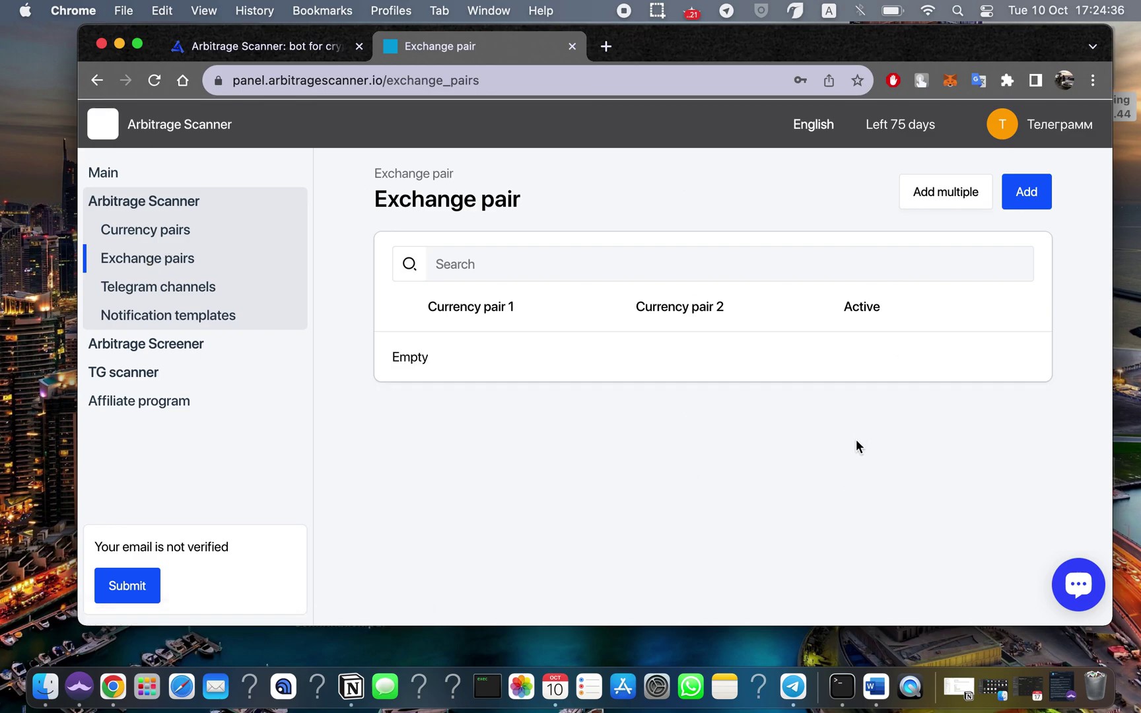
pyautogui.click(932, 193)
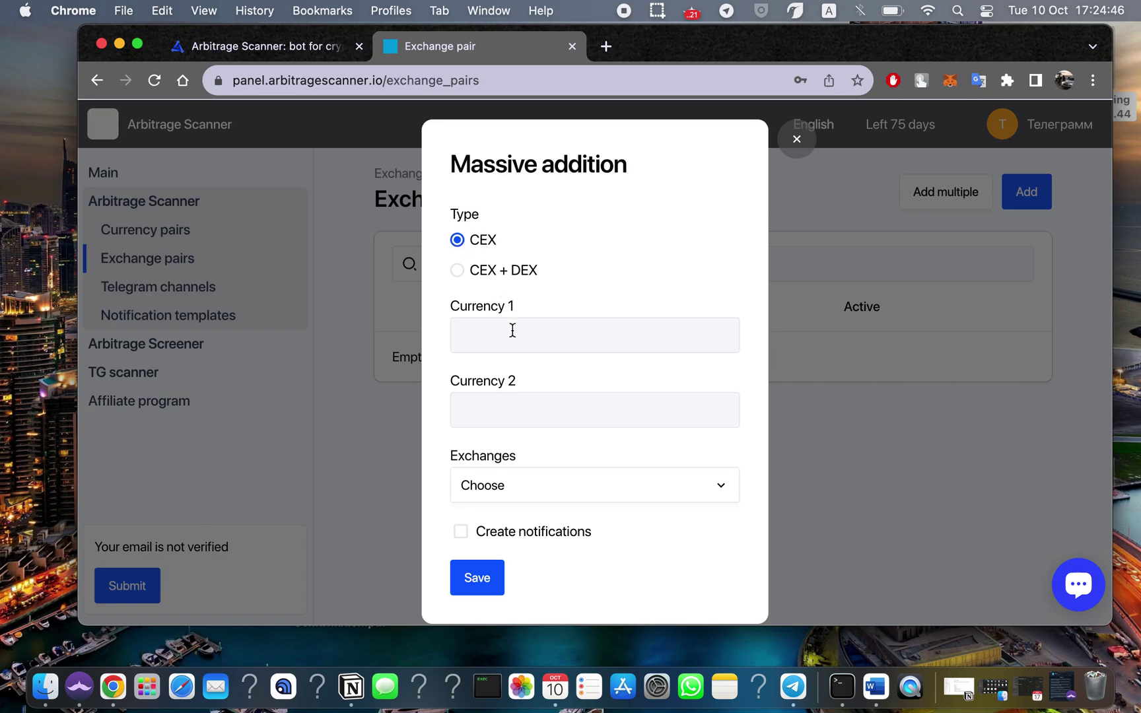
# Enter SOL as Currency 1 and USDT as Currency 2
pyautogui.write('SOL')
pyautogui.click(491, 411)
pyautogui.write('USDT')
pyautogui.scroll(-2, 571, 447)
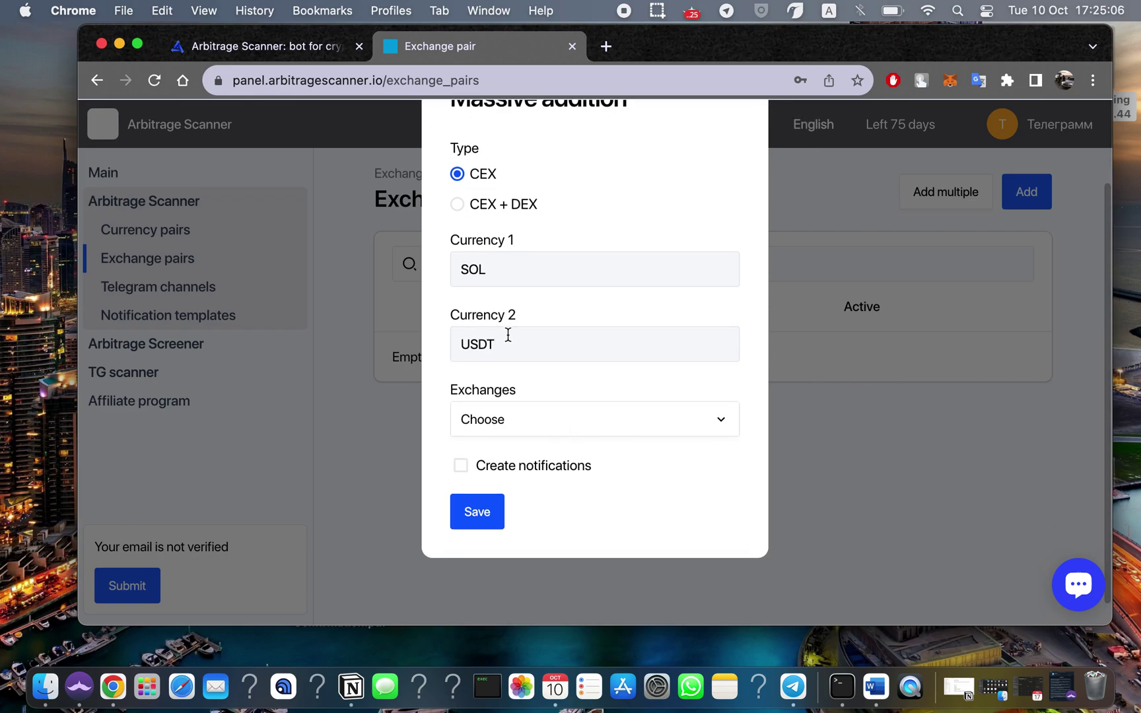
pyautogui.moveTo(507, 337); pyautogui.dragTo(453, 342)
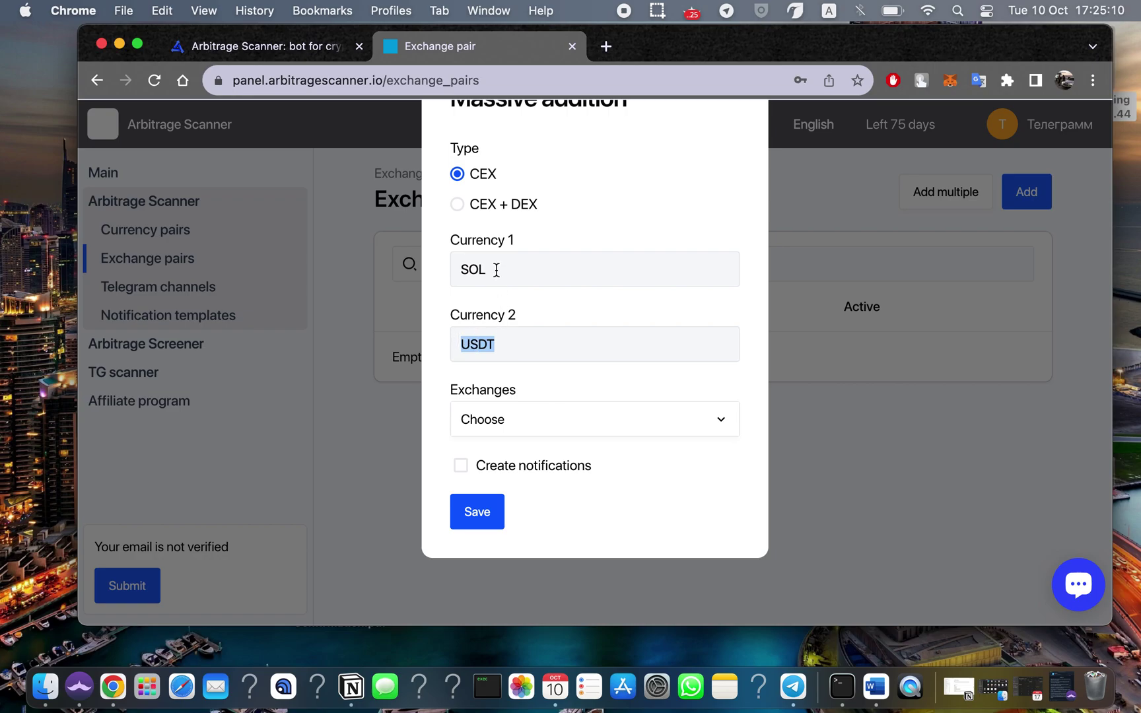
pyautogui.click(506, 342)
# Tick Binance, Yobit, Okex, gate, kucoin, mexc, bybit and bitget in the Exchanges list
pyautogui.click(545, 431)
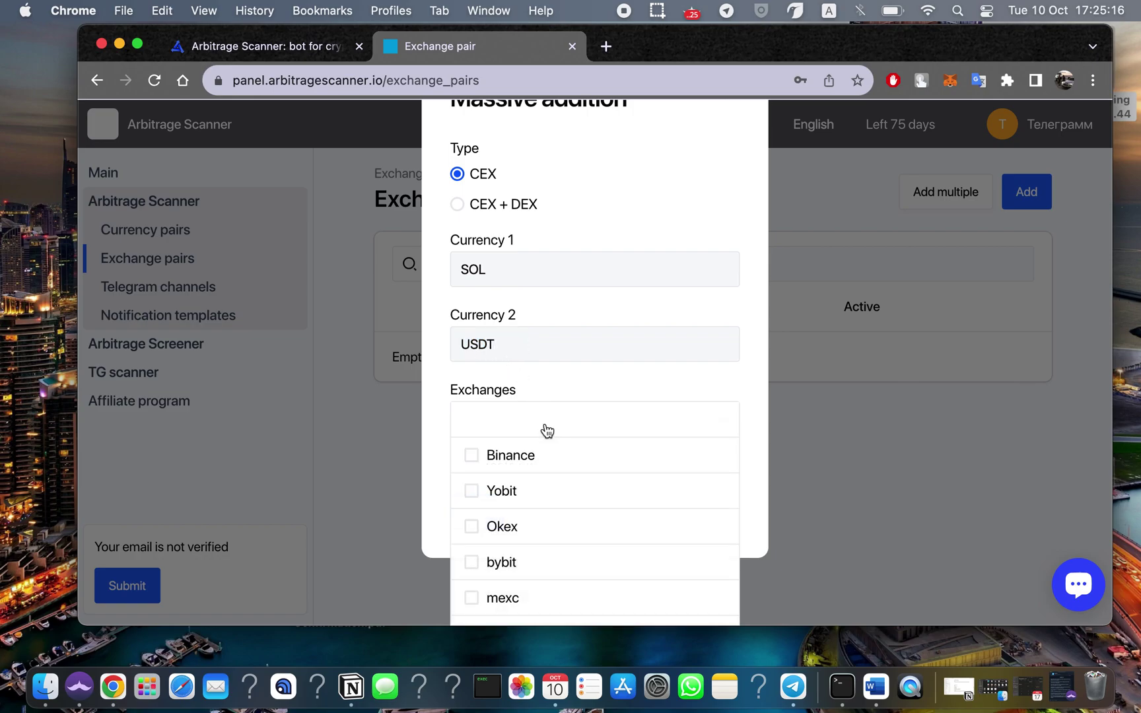
pyautogui.scroll(-1, 559, 389)
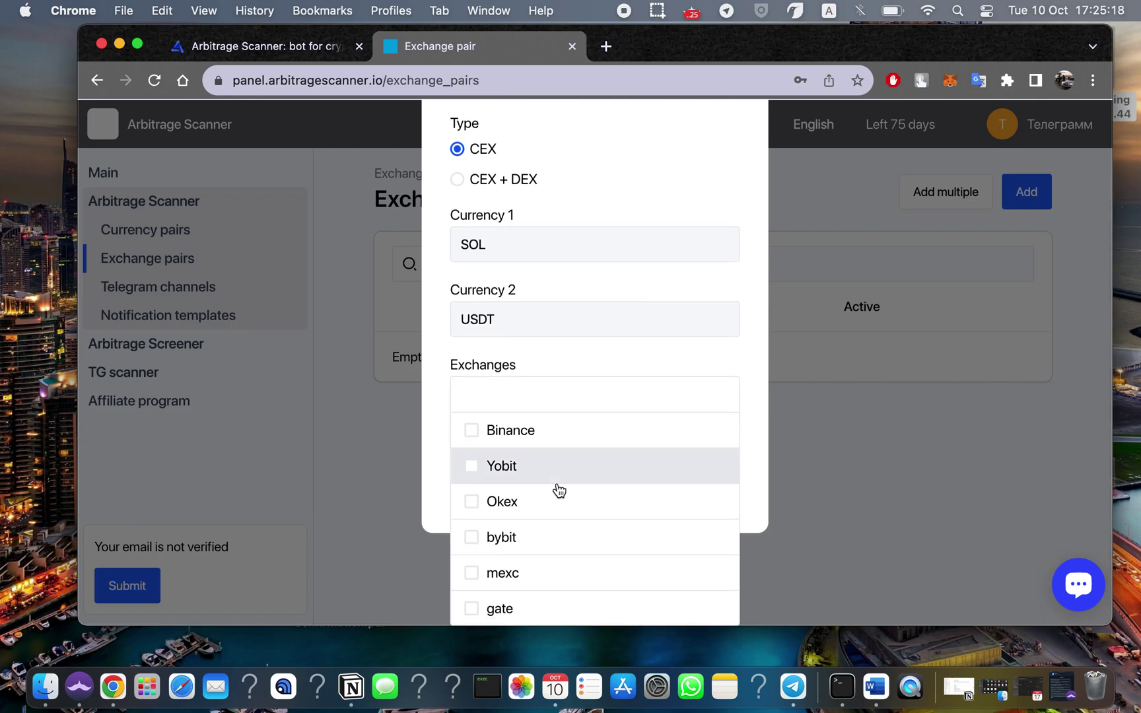
pyautogui.scroll(-10, 559, 490)
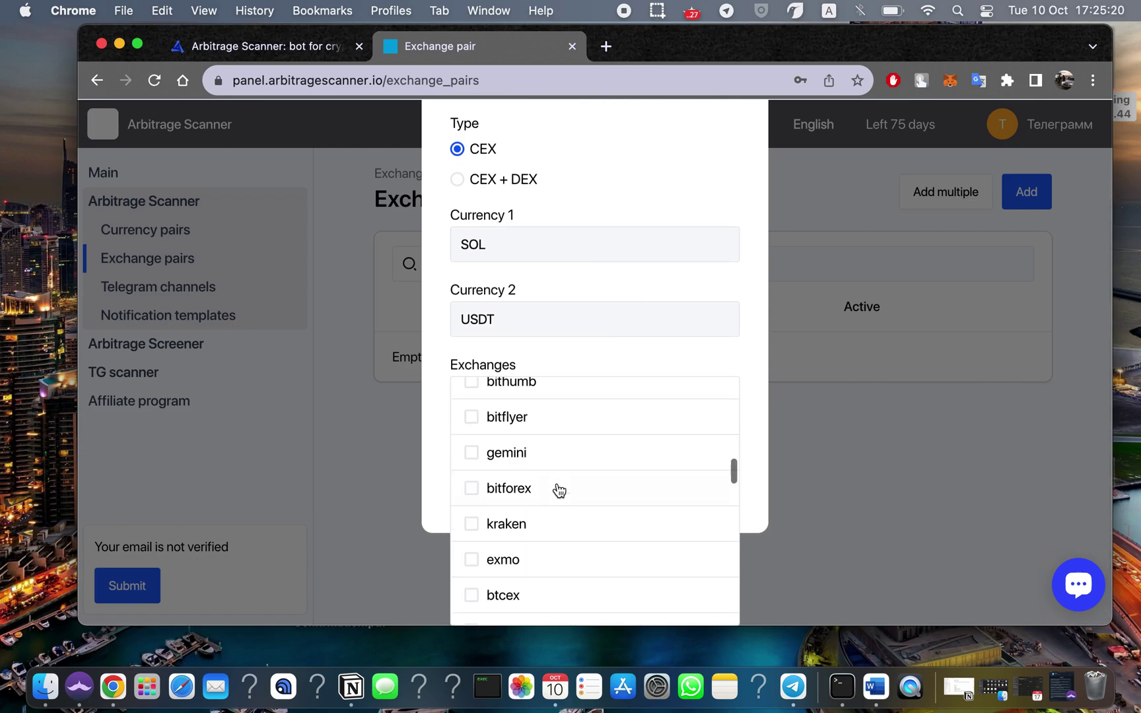
pyautogui.scroll(10, 559, 490)
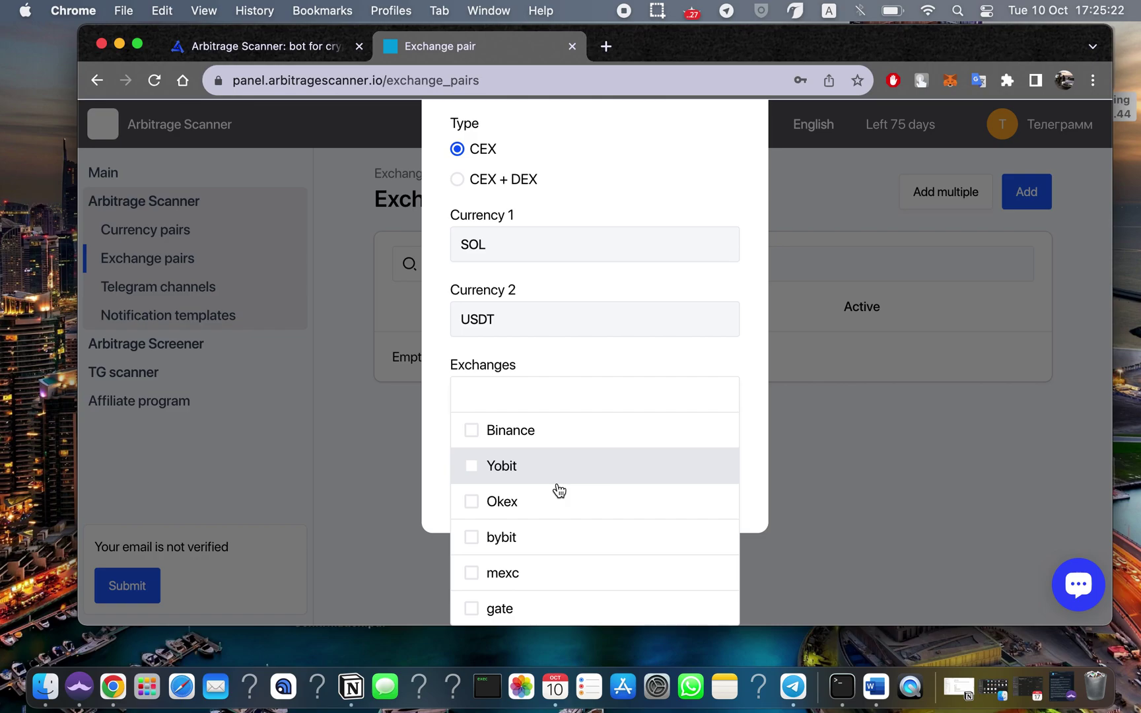
pyautogui.scroll(-5, 559, 490)
pyautogui.scroll(5, 556, 489)
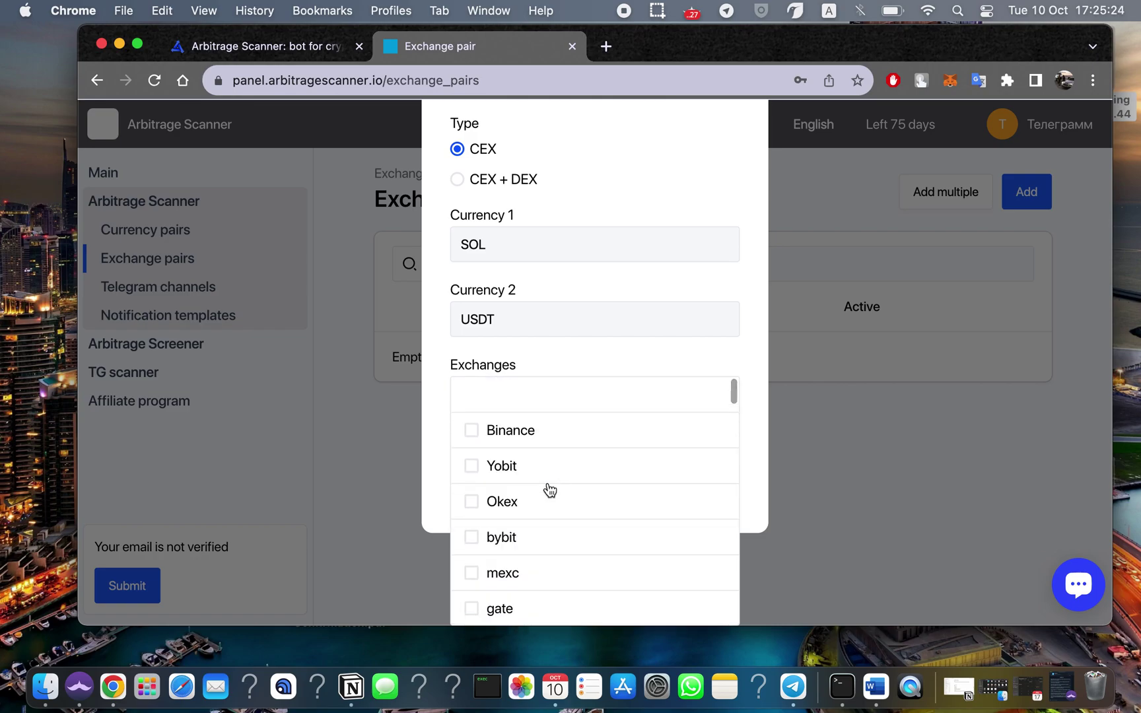
pyautogui.click(476, 426)
pyautogui.click(471, 467)
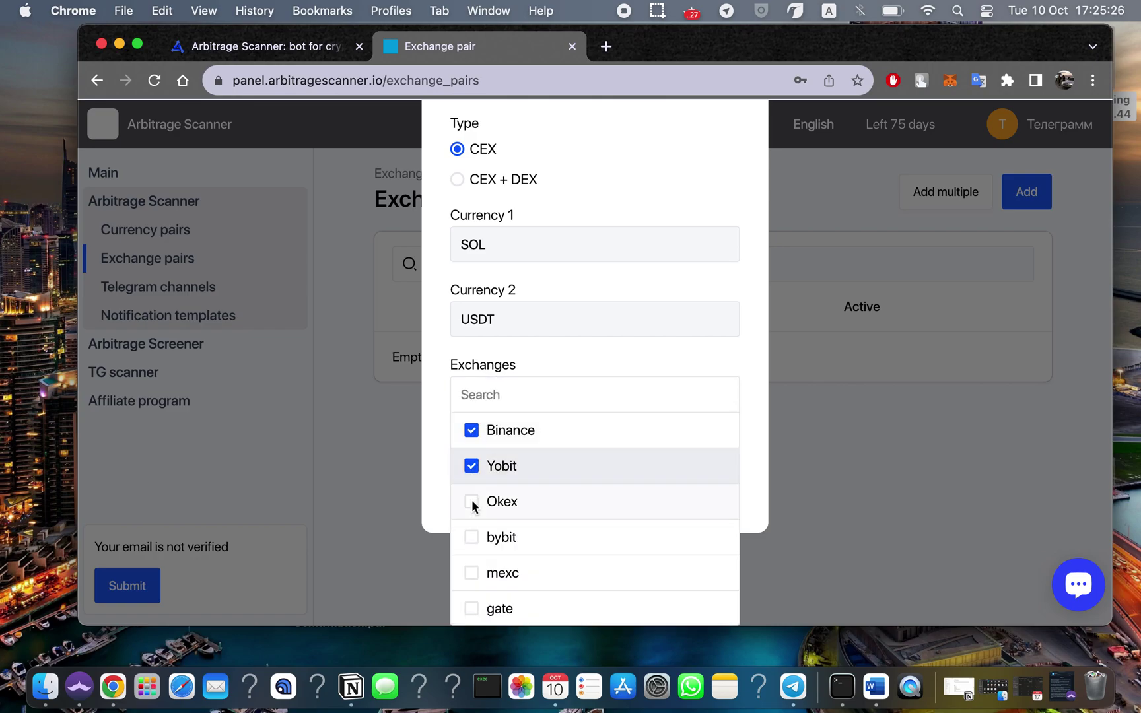
pyautogui.click(471, 501)
pyautogui.scroll(-3, 471, 503)
pyautogui.click(471, 502)
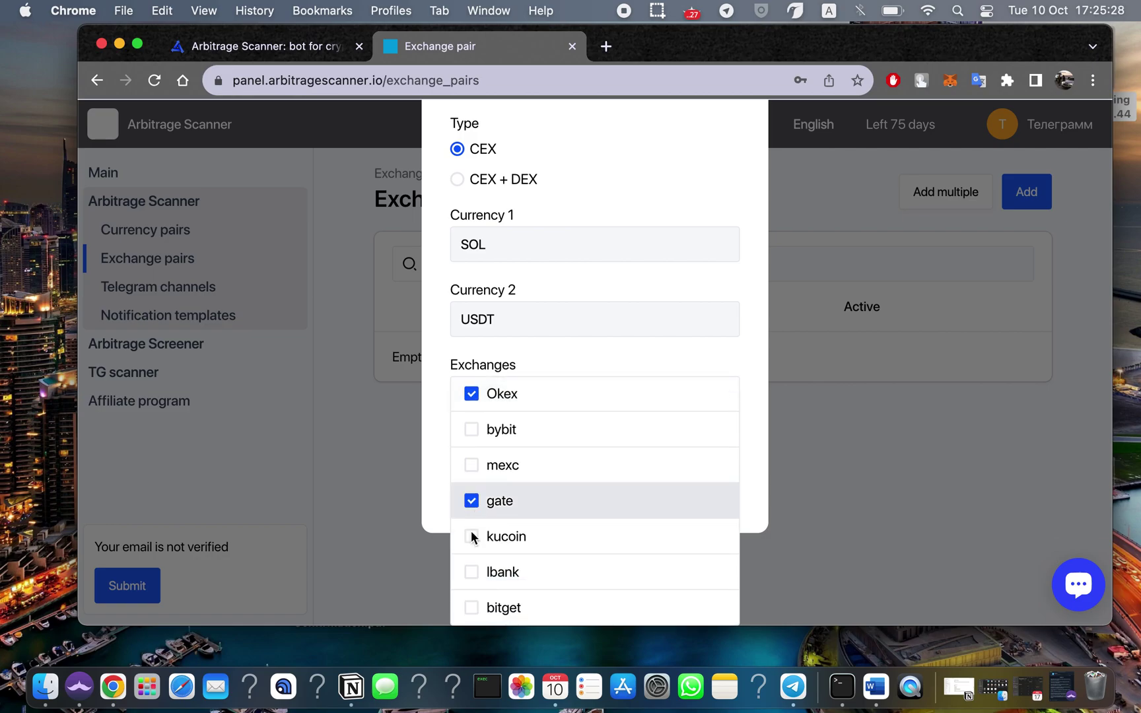
pyautogui.click(473, 536)
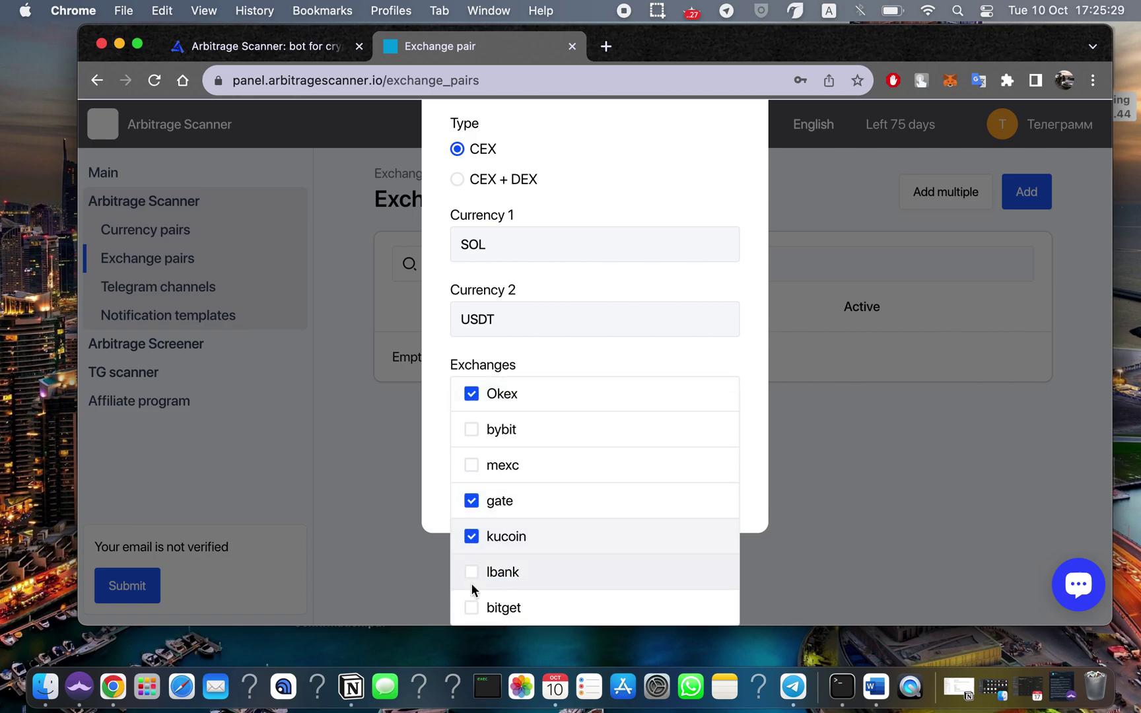
pyautogui.click(472, 465)
pyautogui.click(471, 430)
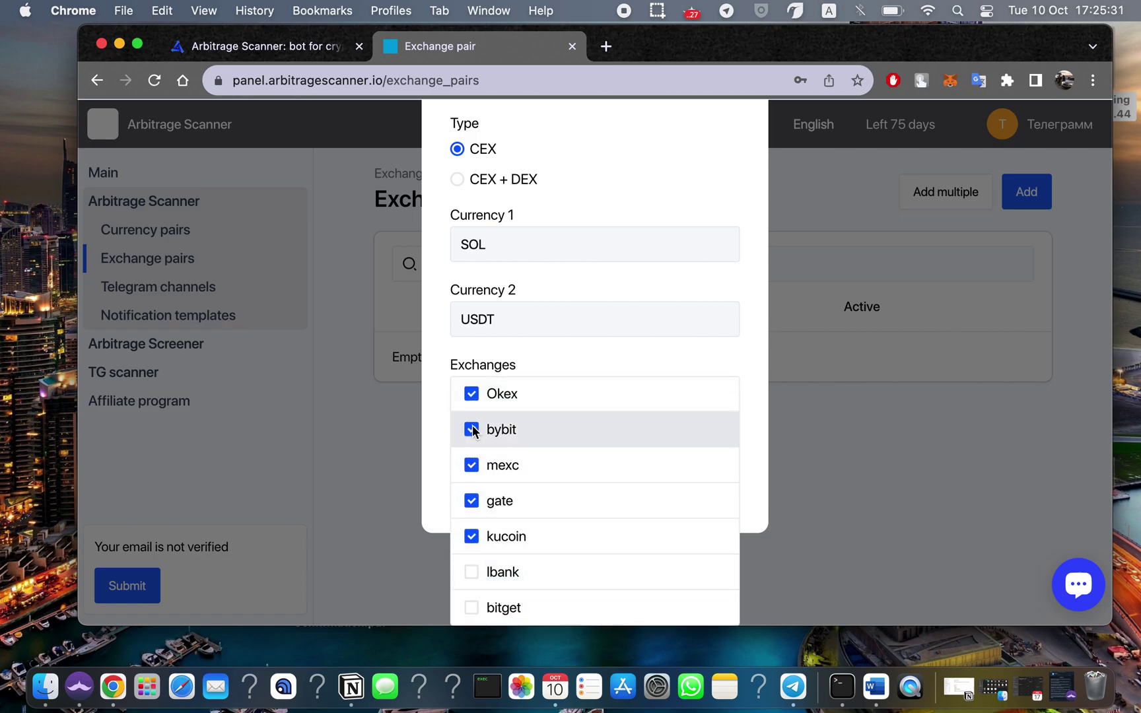
pyautogui.click(471, 607)
# Close the exchange list and double-check the chosen exchanges
pyautogui.click(755, 376)
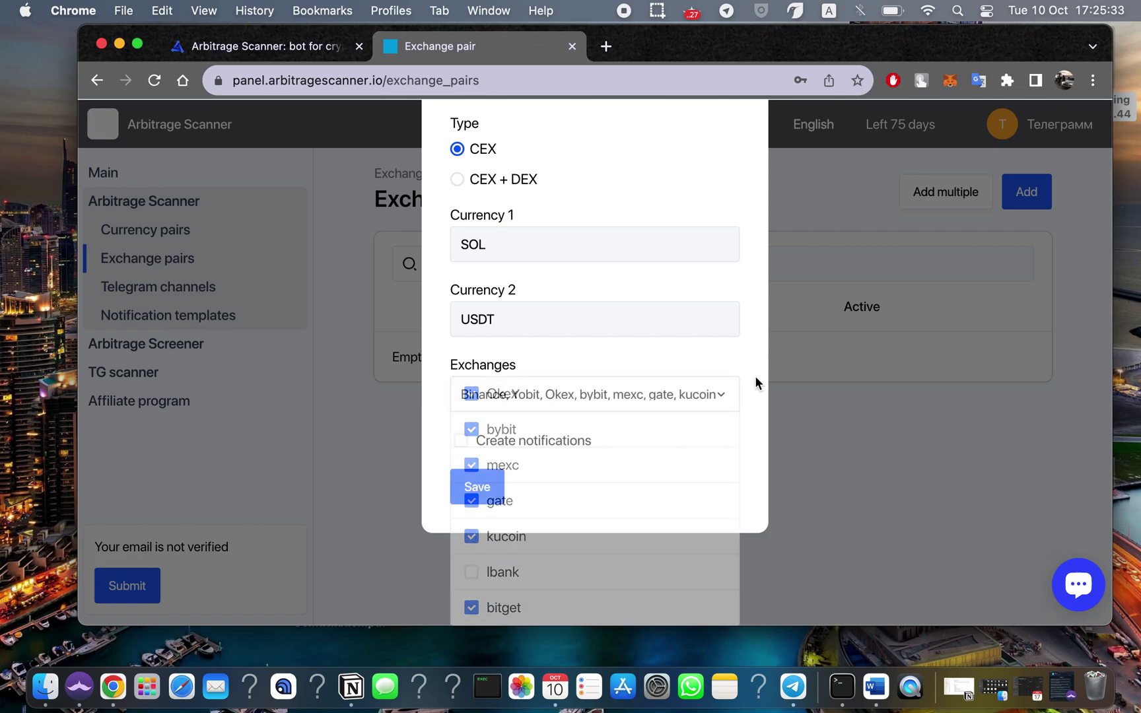
pyautogui.click(689, 395)
pyautogui.scroll(-10, 649, 505)
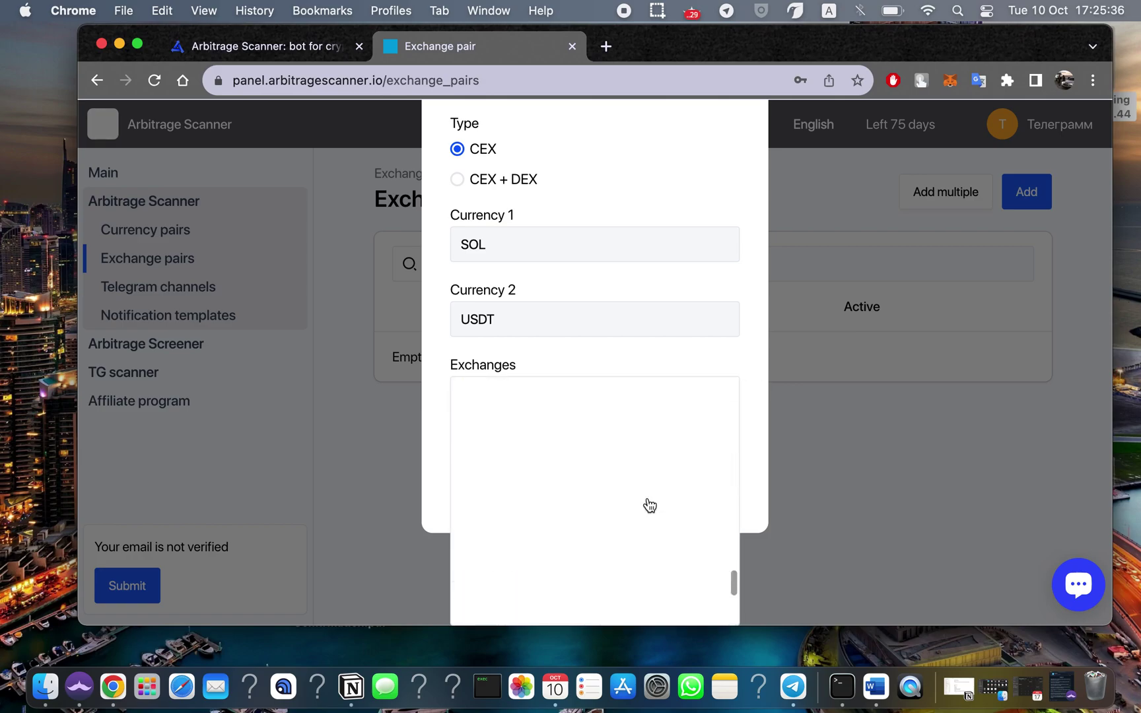
pyautogui.scroll(15, 649, 506)
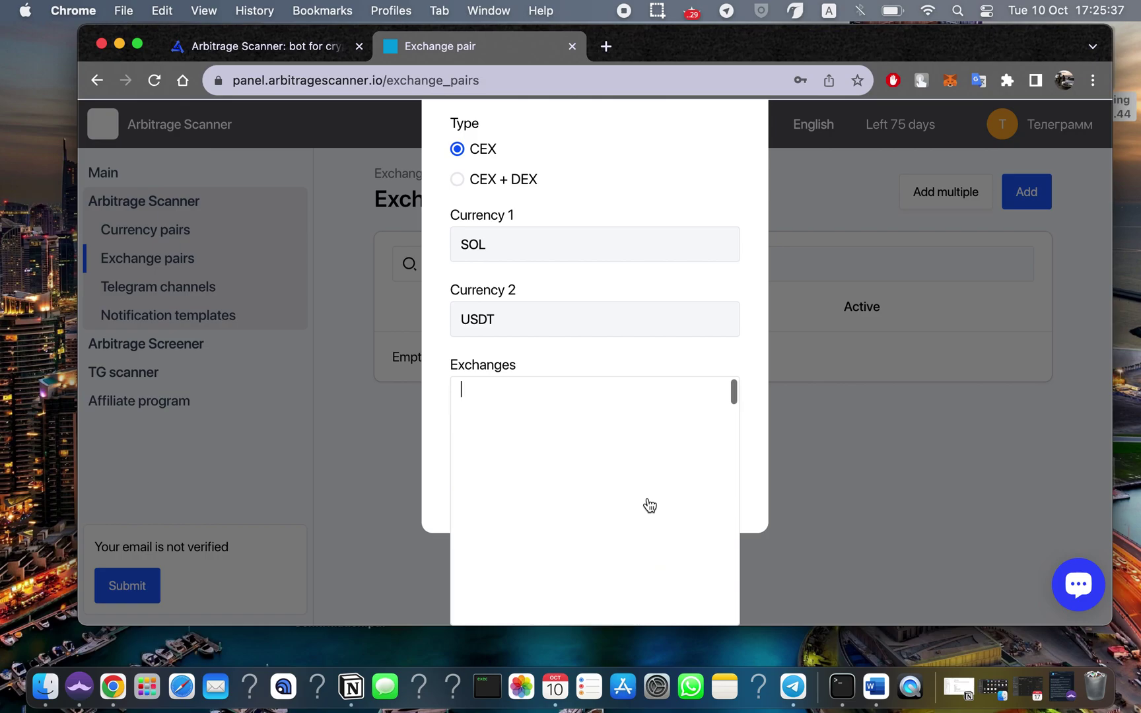
pyautogui.click(755, 362)
pyautogui.scroll(-3, 696, 430)
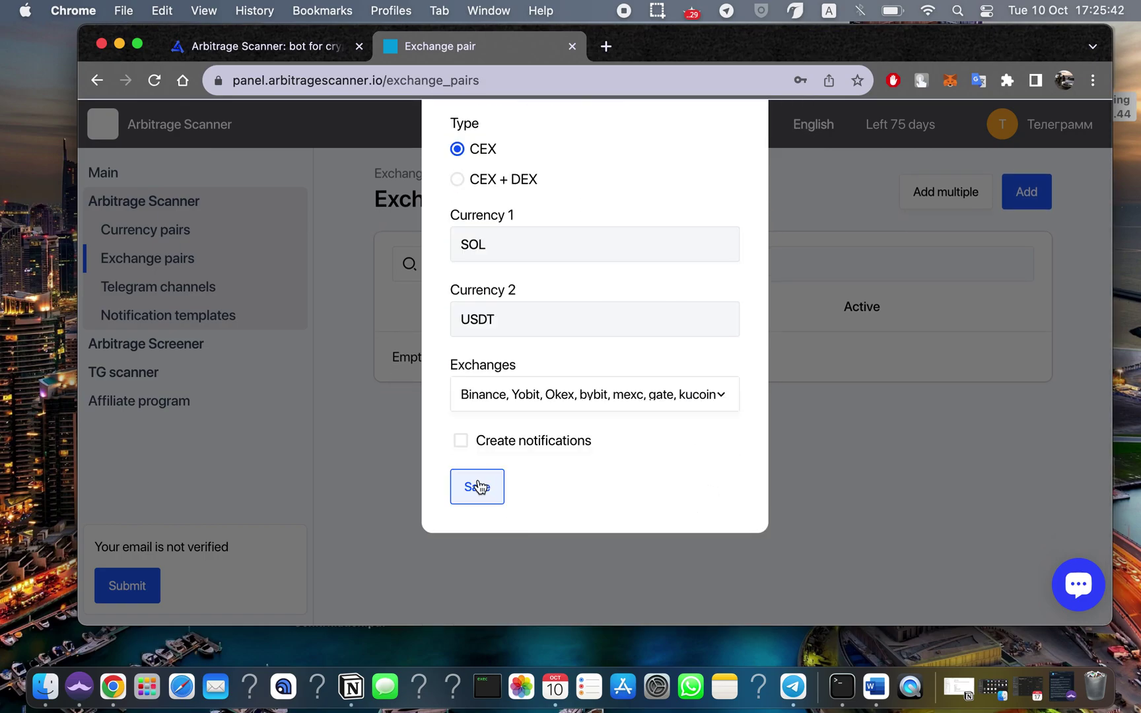
pyautogui.scroll(2, 522, 419)
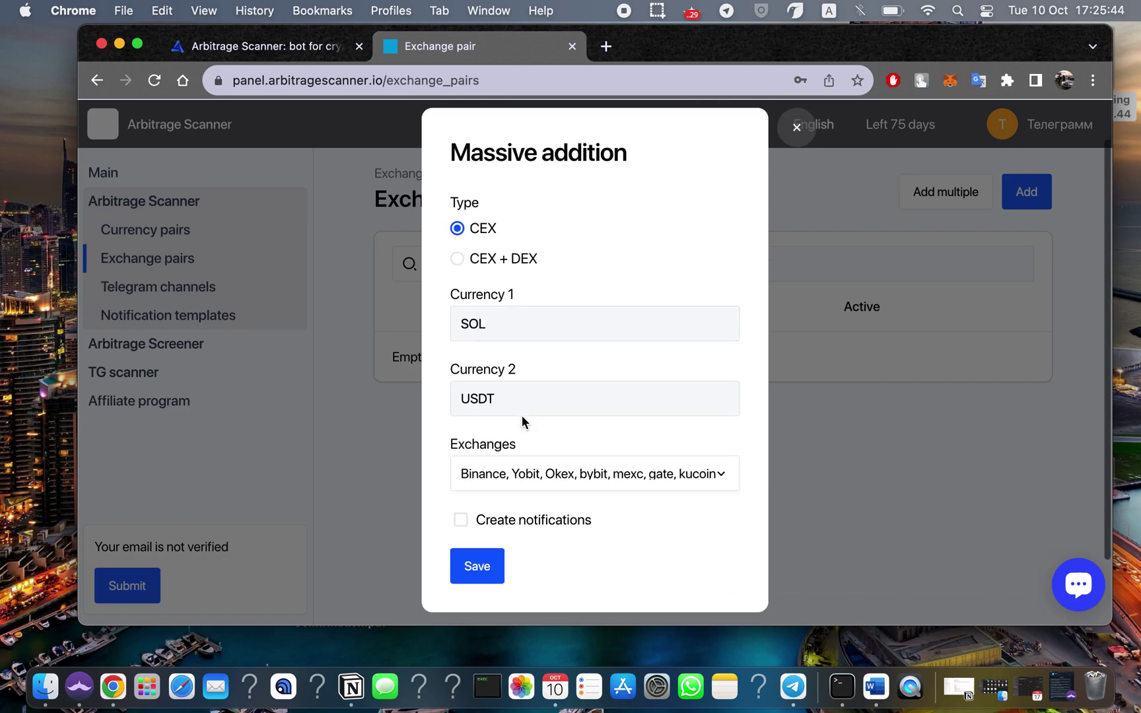
pyautogui.scroll(-1, 522, 416)
# Turn on notifications using the whale-emoji template, sent to the Scaneer channel
pyautogui.click(465, 476)
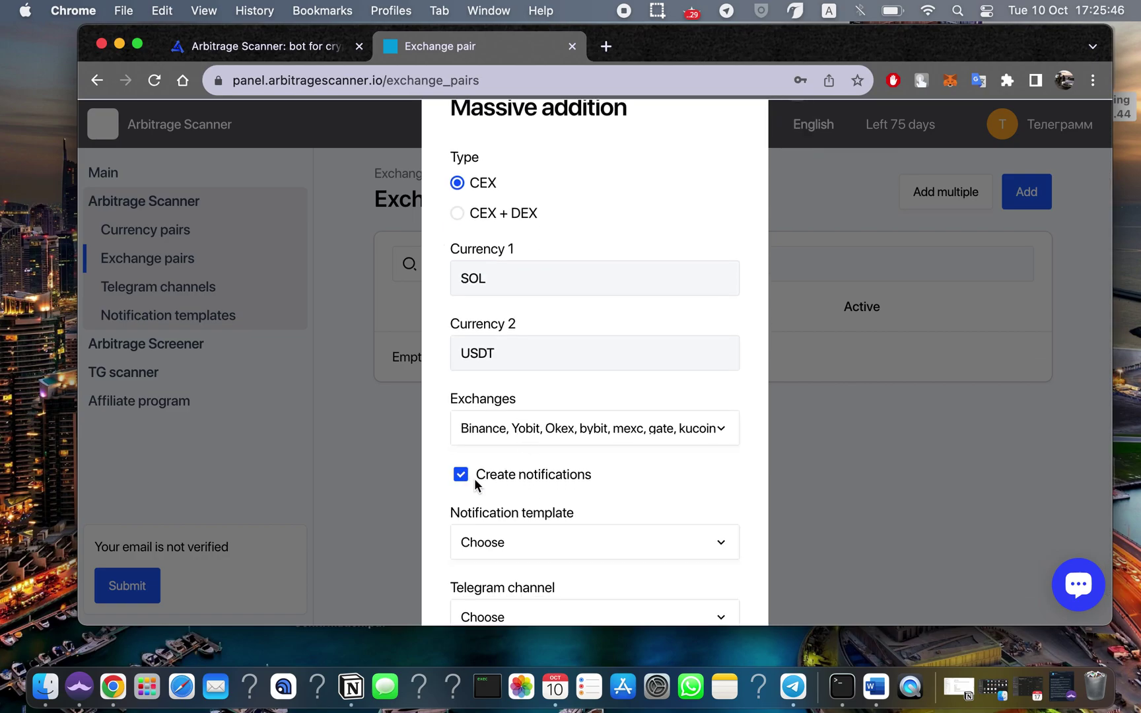
pyautogui.scroll(-5, 504, 501)
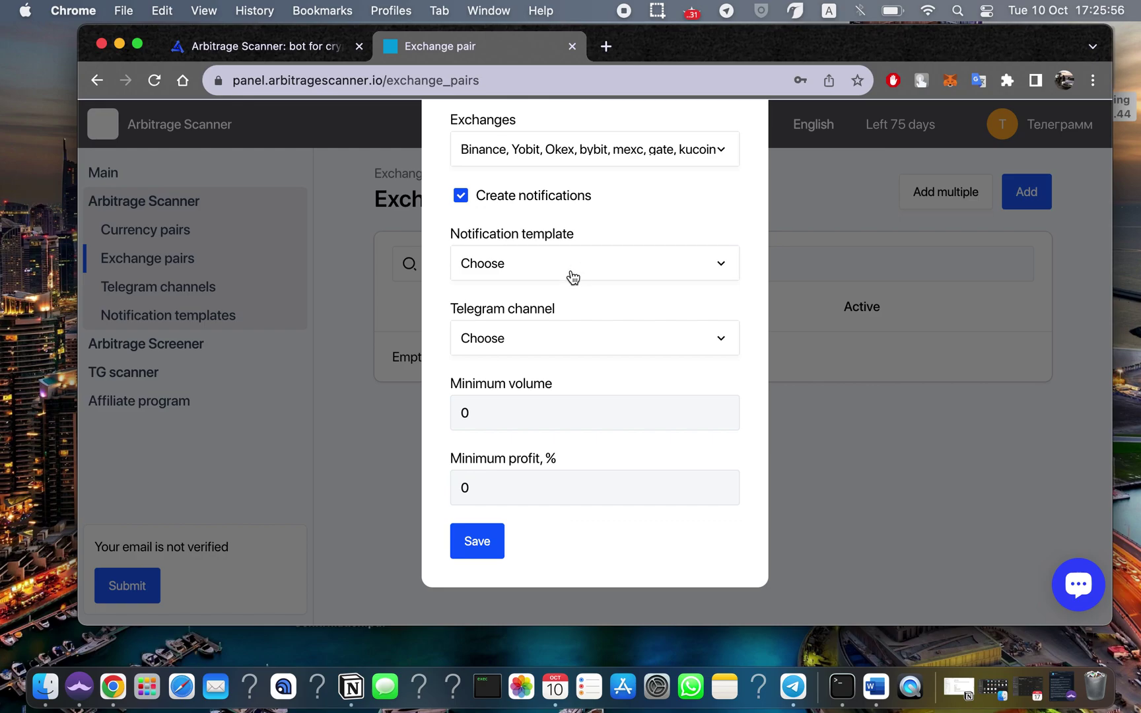
pyautogui.click(573, 277)
pyautogui.scroll(-5, 568, 396)
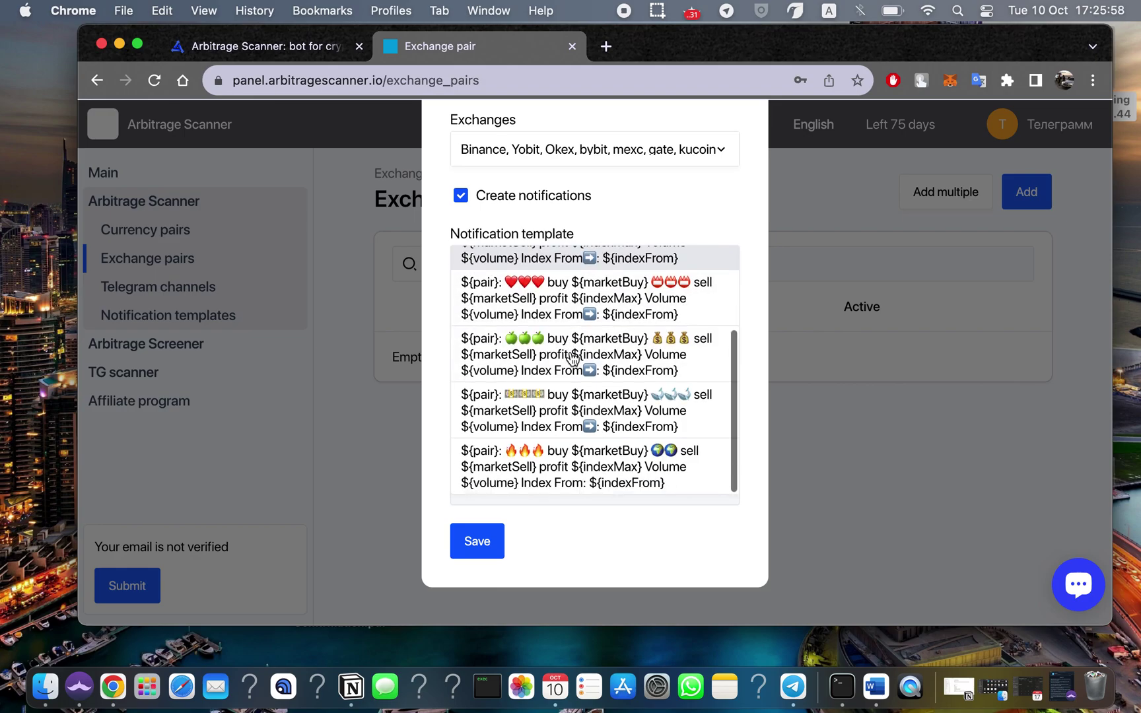
pyautogui.scroll(-1, 562, 432)
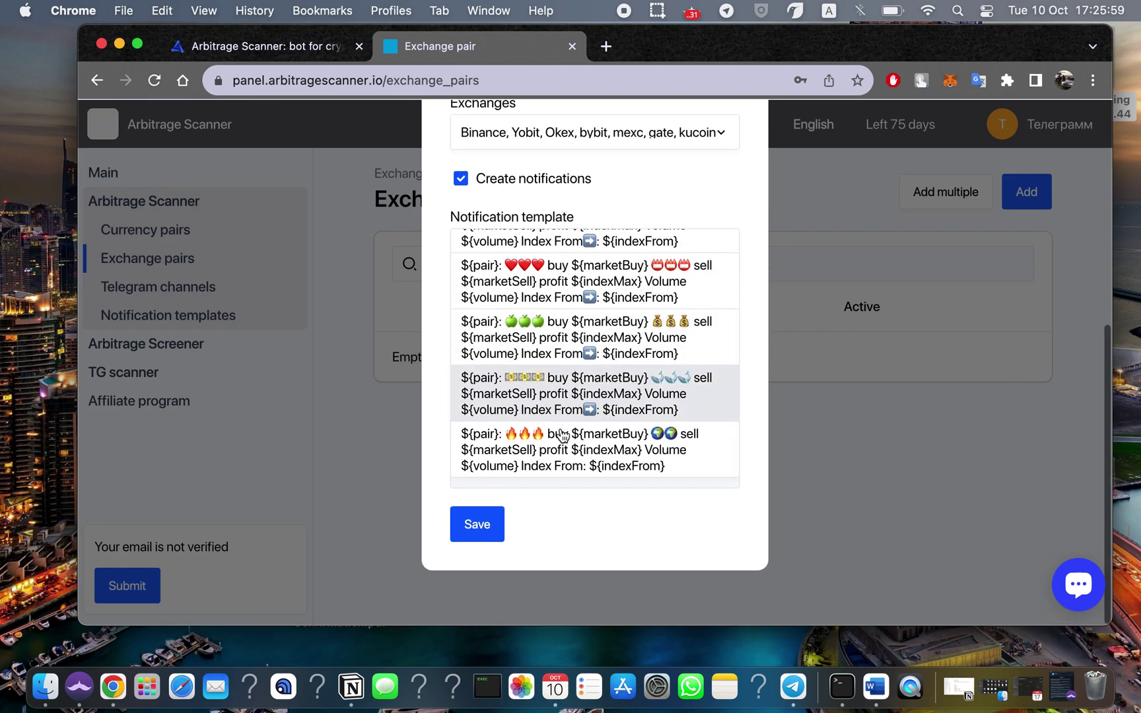
pyautogui.click(609, 391)
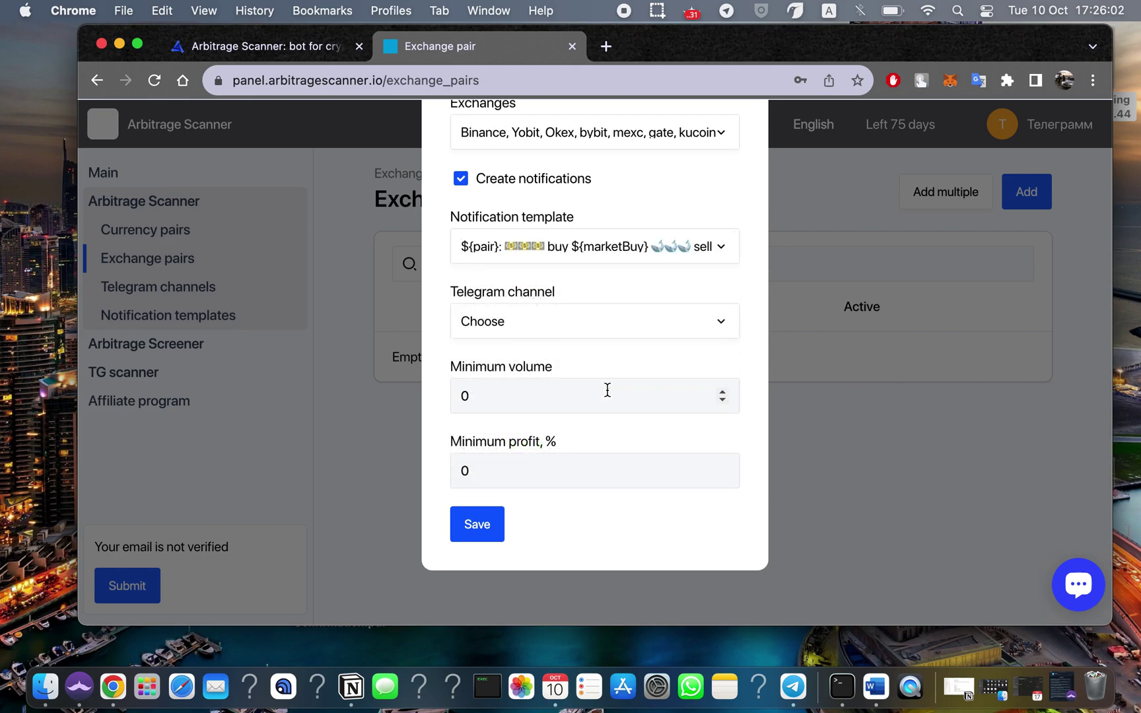
pyautogui.click(585, 324)
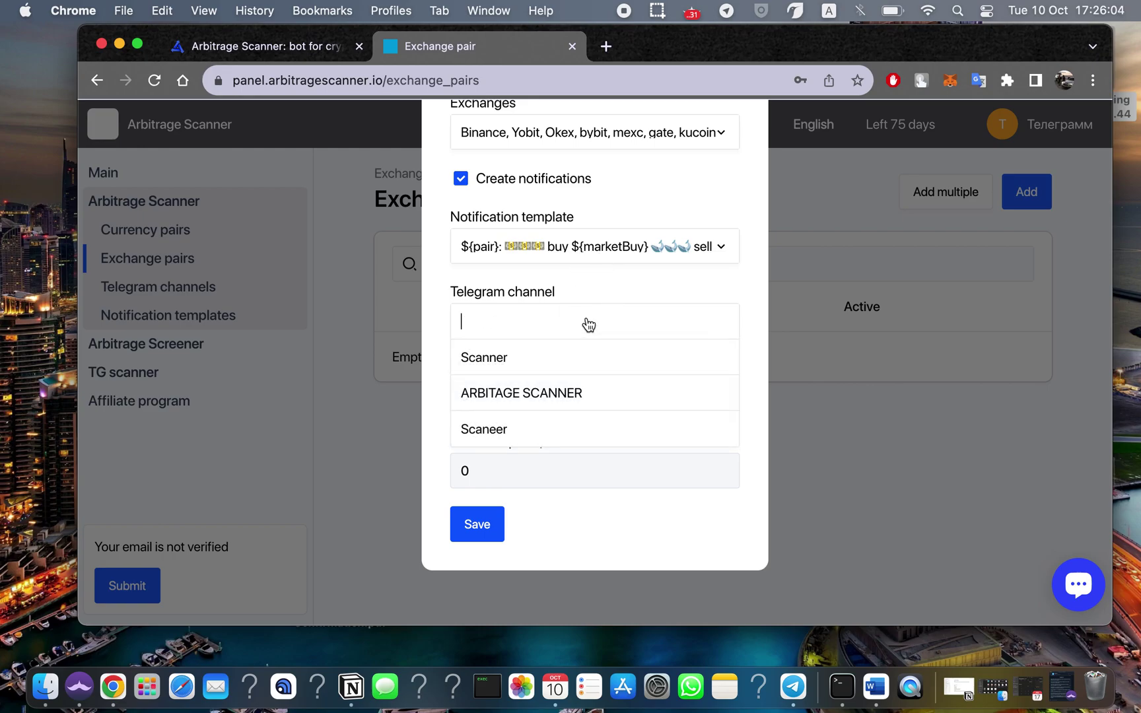
pyautogui.click(558, 430)
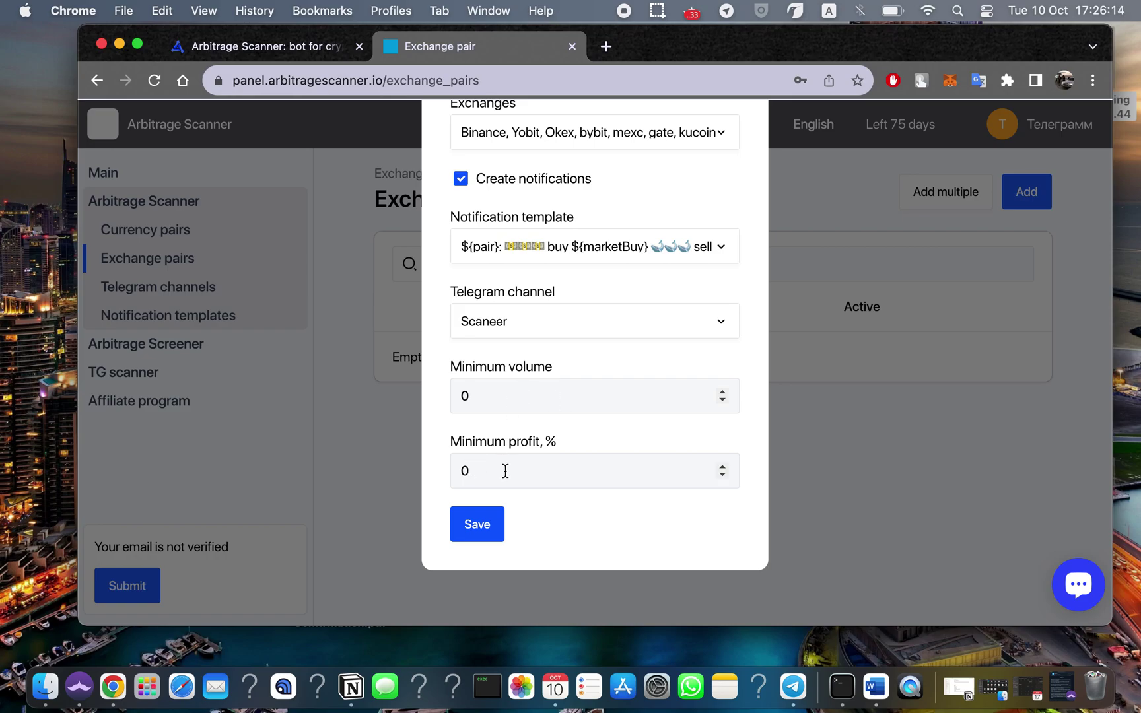
# Set minimum volume to 100 and minimum profit to 0.01%, then save the SOL/USDT pairs
pyautogui.click(533, 389)
pyautogui.press('BackSpace')
pyautogui.write('100')
pyautogui.click(492, 470)
pyautogui.write('.01')
pyautogui.click(476, 540)
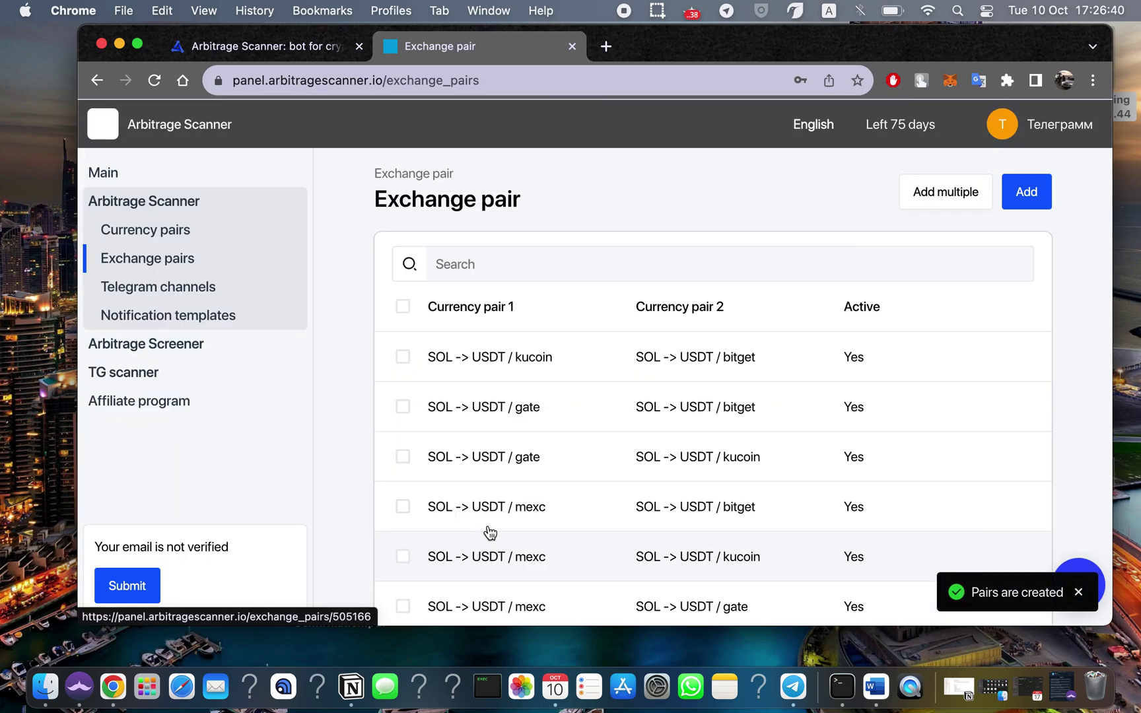
# Scroll through the Exchange pair list to review the active SOL -> USDT pairings
pyautogui.scroll(-15, 599, 499)
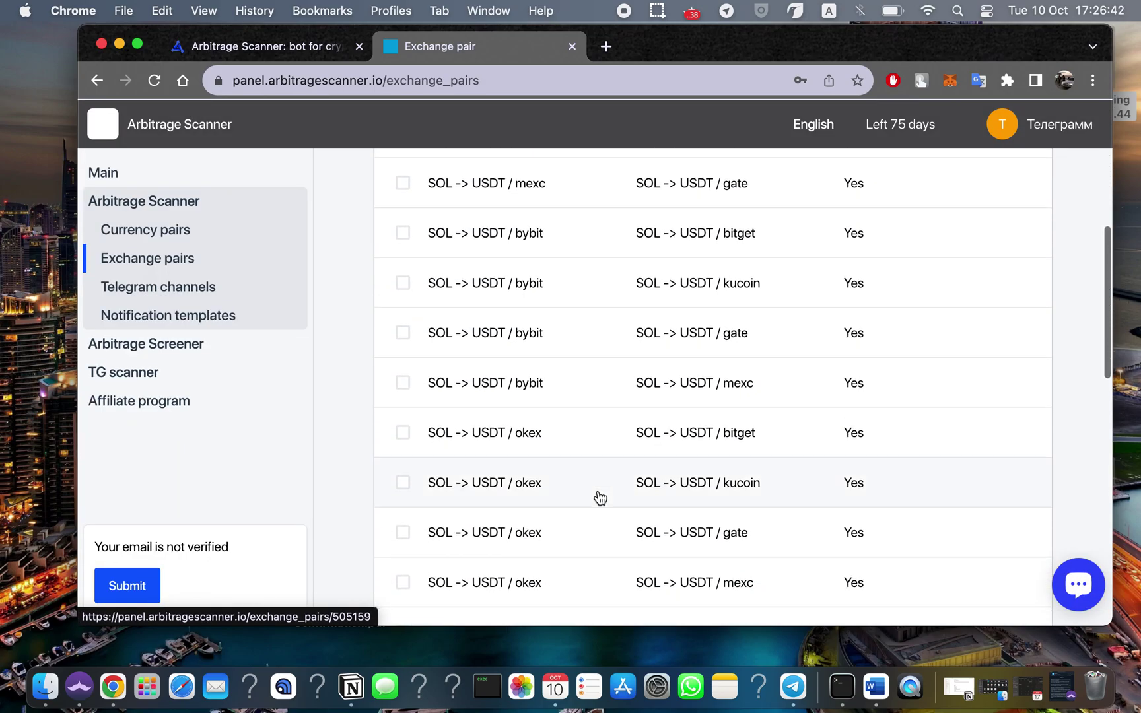
pyautogui.scroll(-10, 600, 498)
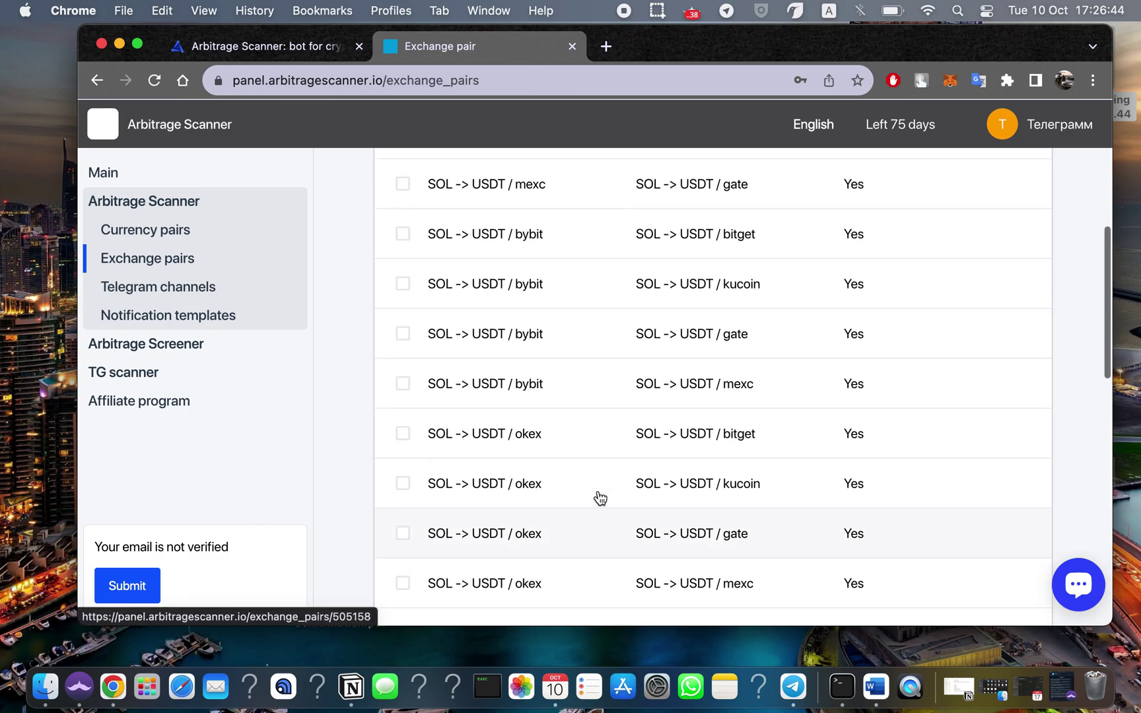
pyautogui.scroll(-3, 600, 499)
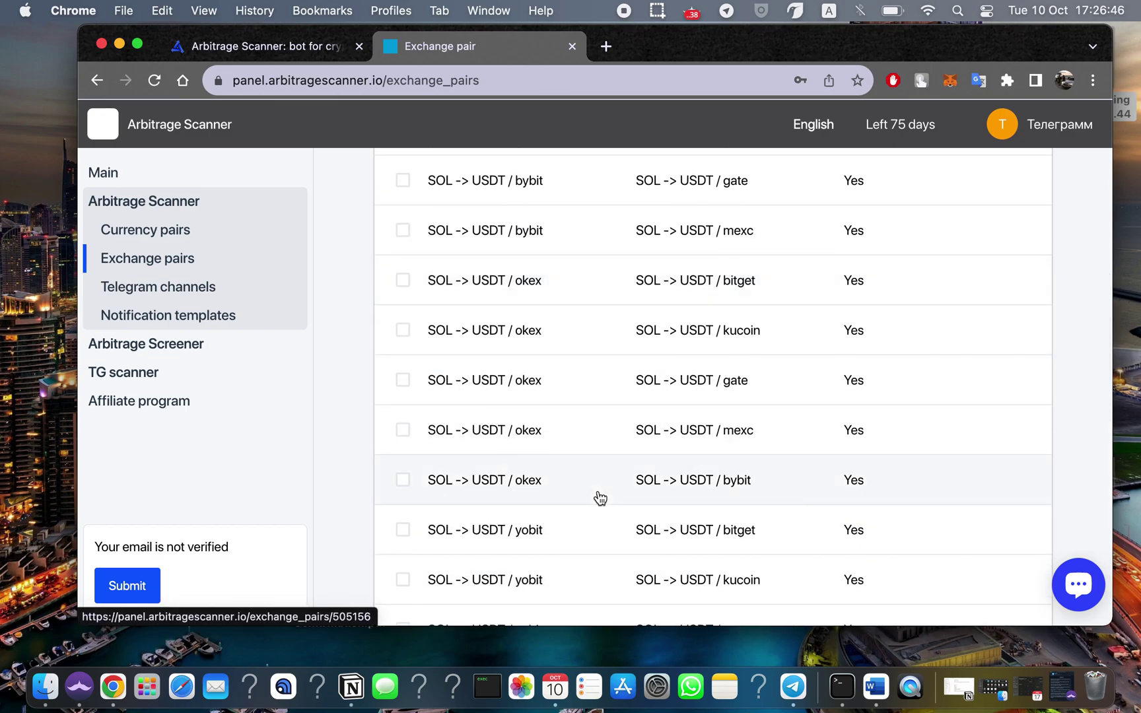
pyautogui.scroll(-8, 600, 498)
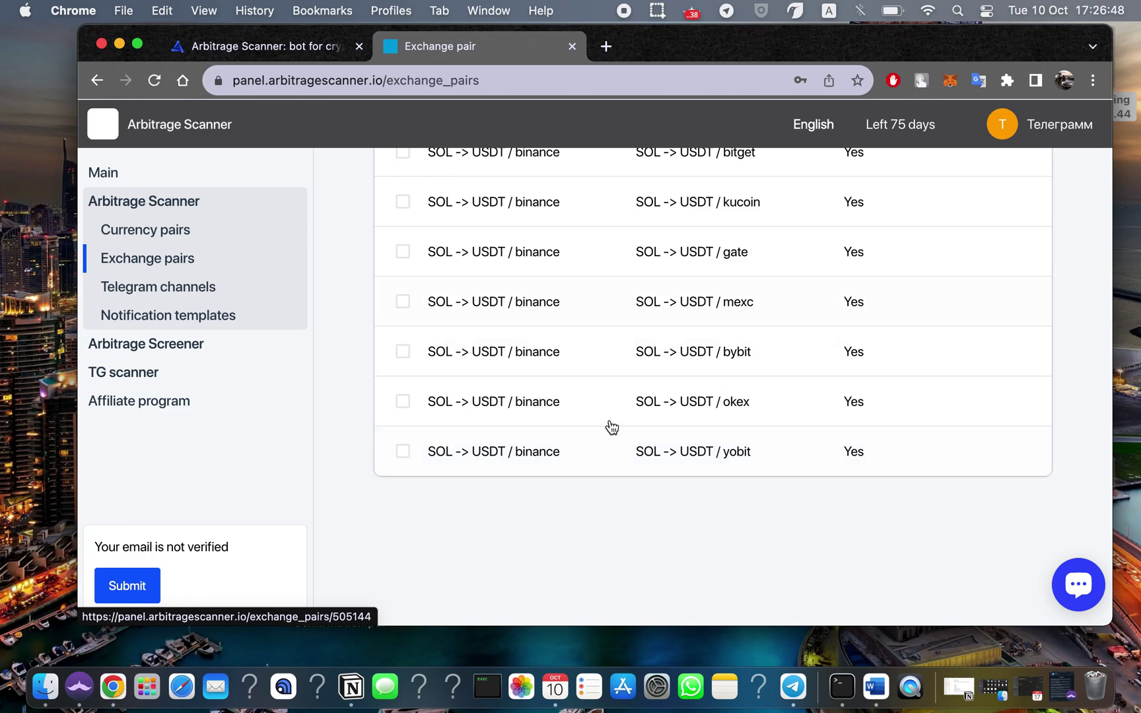
pyautogui.scroll(20, 612, 420)
pyautogui.scroll(-3, 614, 416)
pyautogui.scroll(-7, 619, 410)
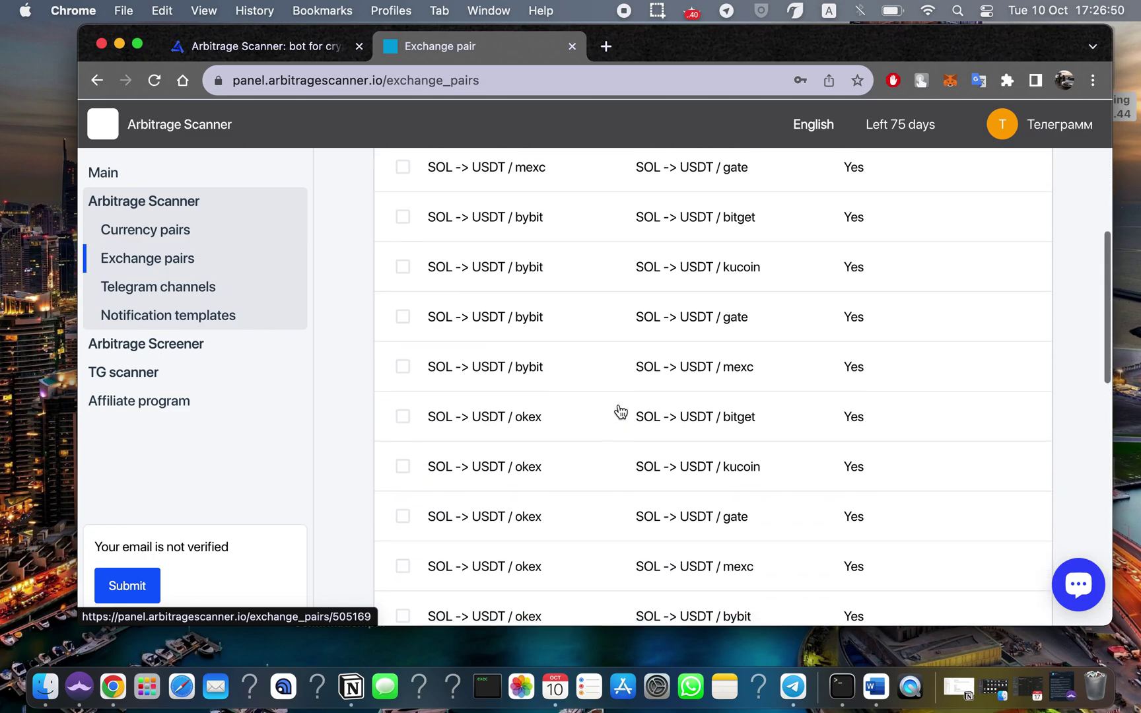
pyautogui.scroll(10, 619, 411)
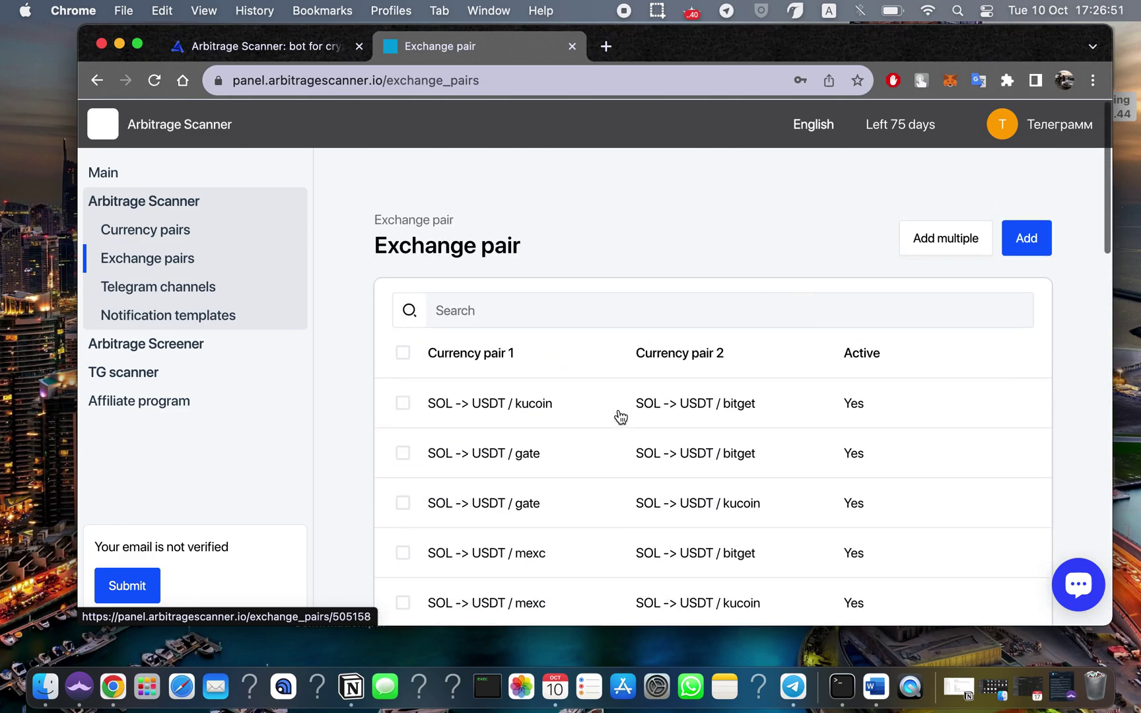
# Check the Scanner channel in Telegram, then return to the browser's exchange pair list
pyautogui.click(794, 687)
pyautogui.scroll(-2, 731, 288)
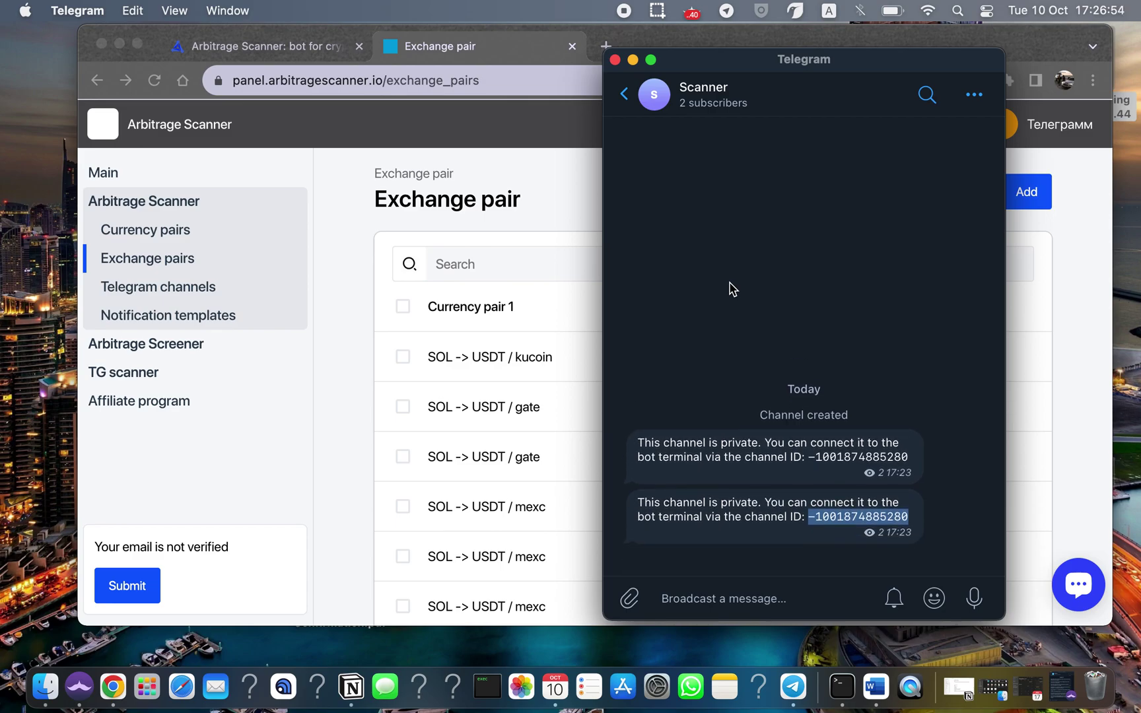
pyautogui.click(624, 94)
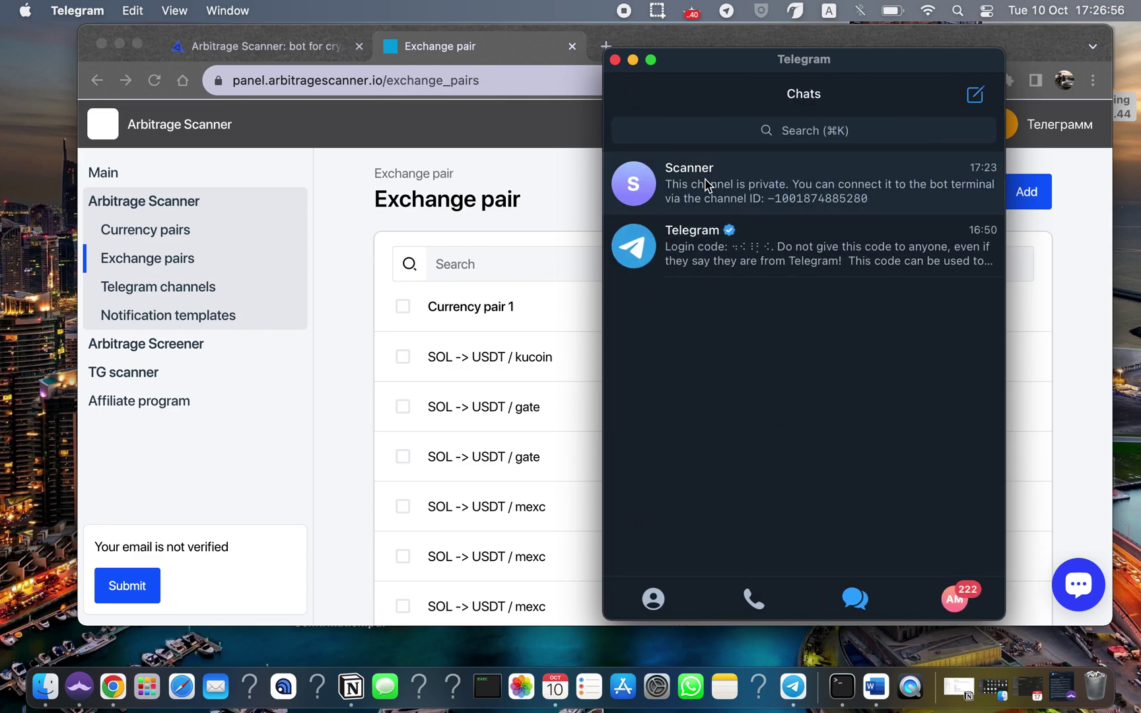
pyautogui.click(675, 181)
pyautogui.click(348, 295)
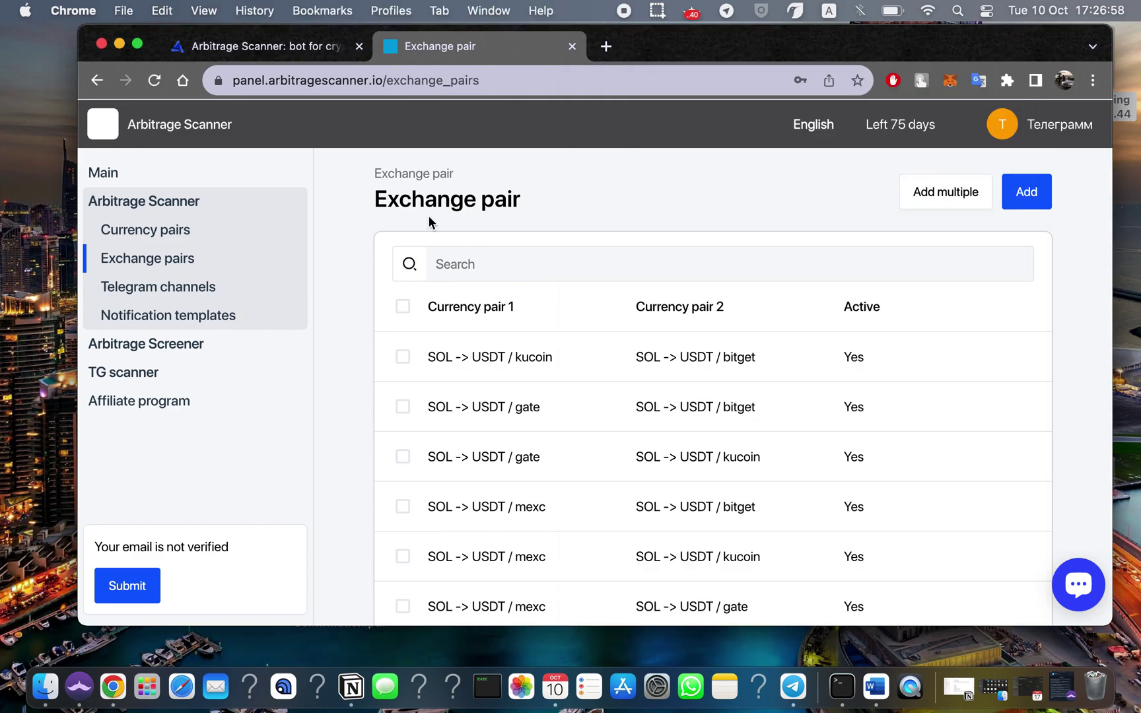